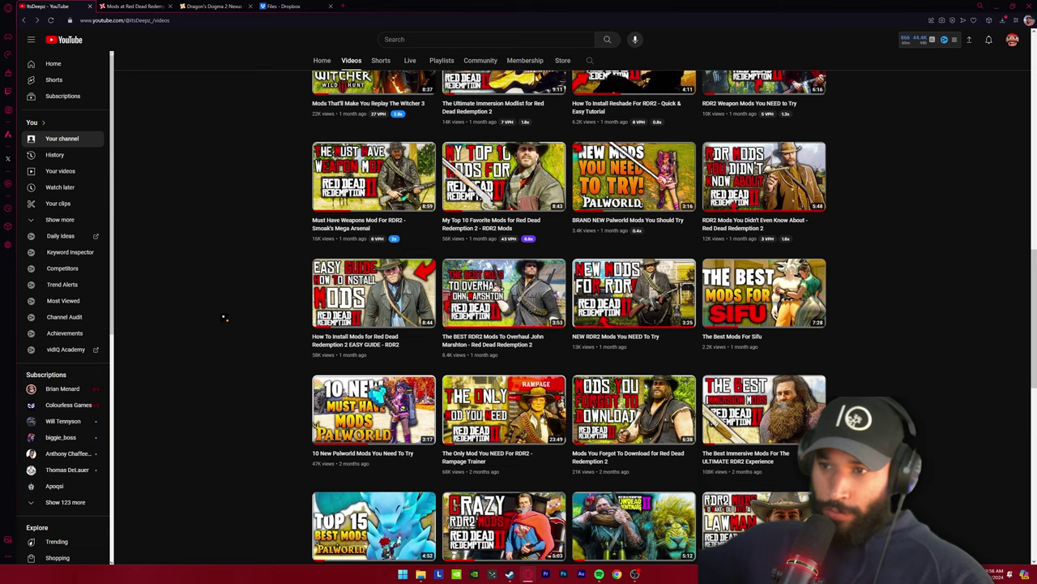
# Open the channel's "How To Install Mods for Red Dead Redemption 2 EASY GUIDE" video and expand its description to show the modlist
pyautogui.scroll(-1, 225, 316)
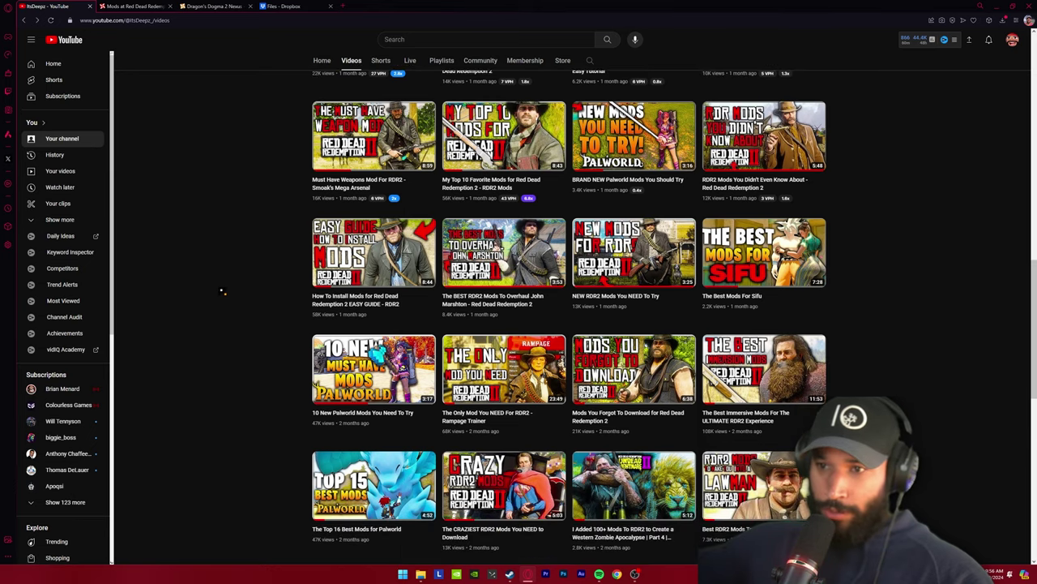
pyautogui.moveTo(372, 252)
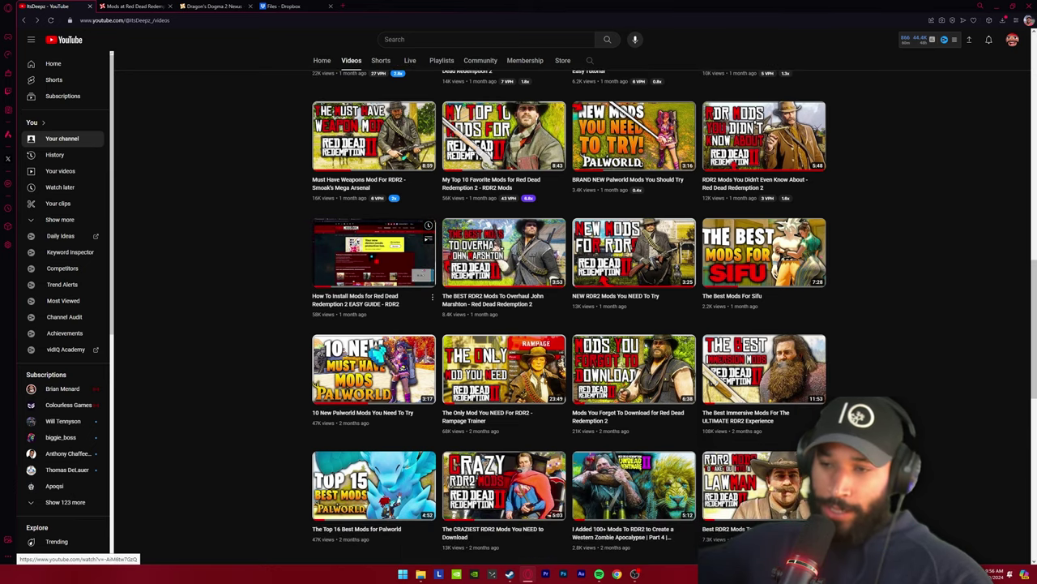
pyautogui.click(425, 274)
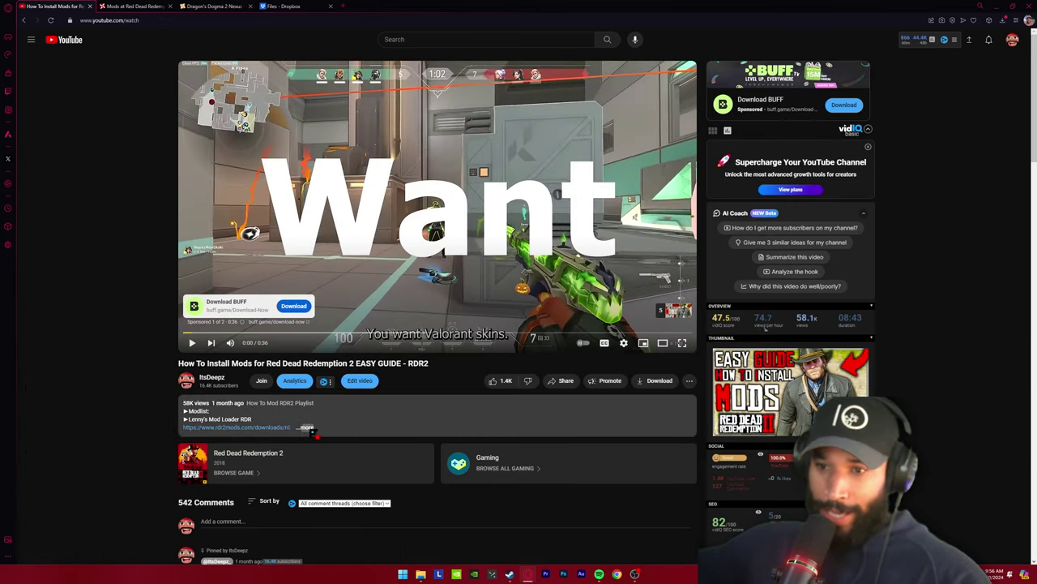
pyautogui.click(308, 427)
pyautogui.scroll(-1, 315, 430)
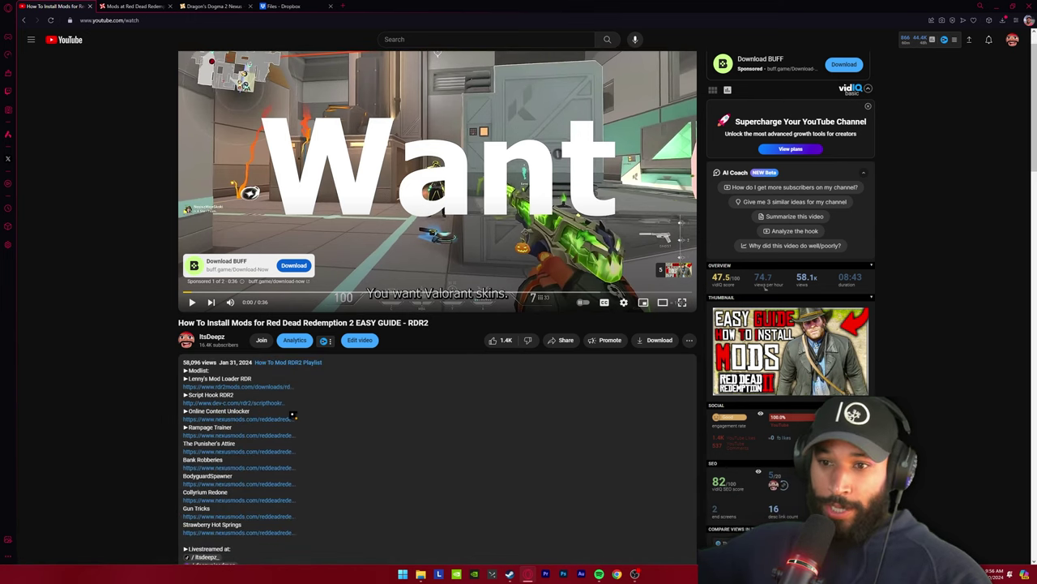
# Download Script Hook RDR2 and Lenny's Mod Loader RDR from the pages linked in the video description's modlist
pyautogui.click(259, 410)
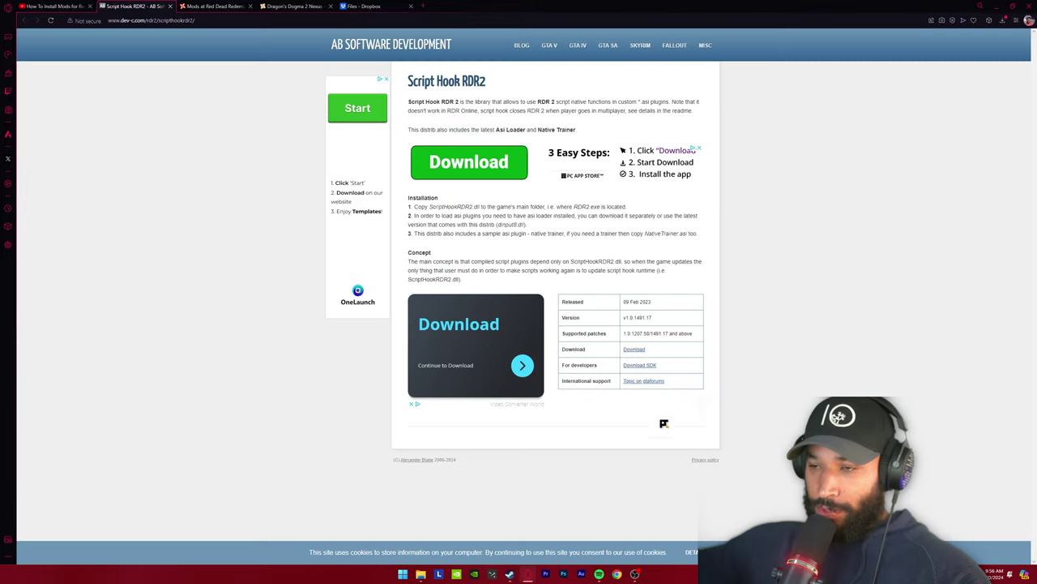
pyautogui.click(640, 352)
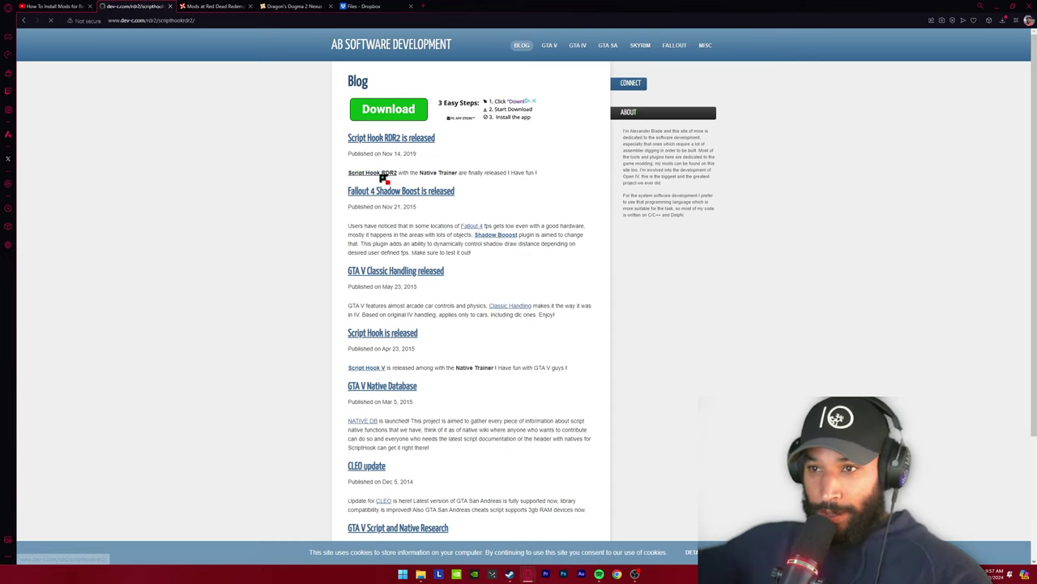
pyautogui.click(381, 175)
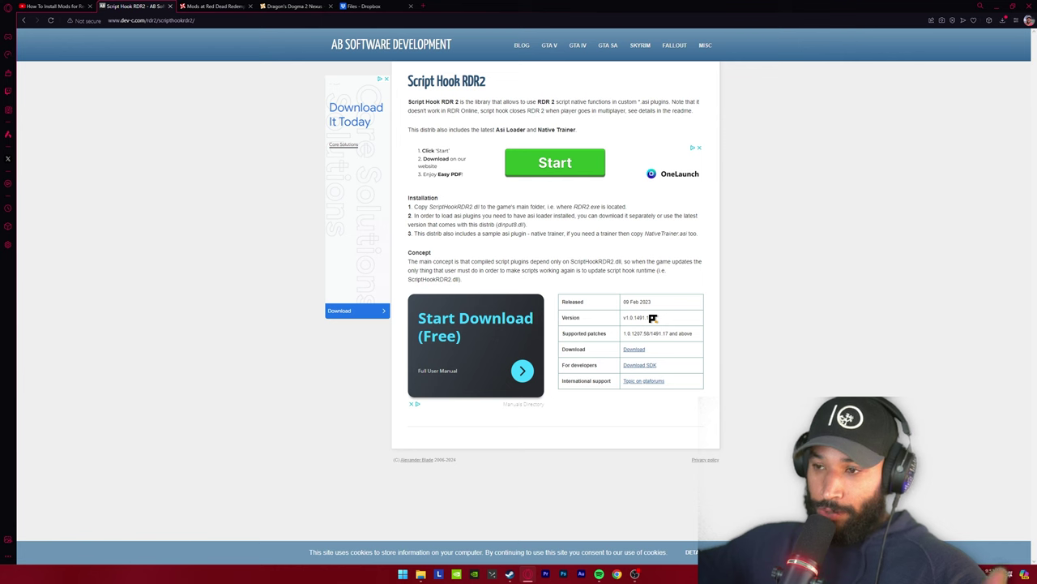
pyautogui.hotkey('ctrl', 'w')
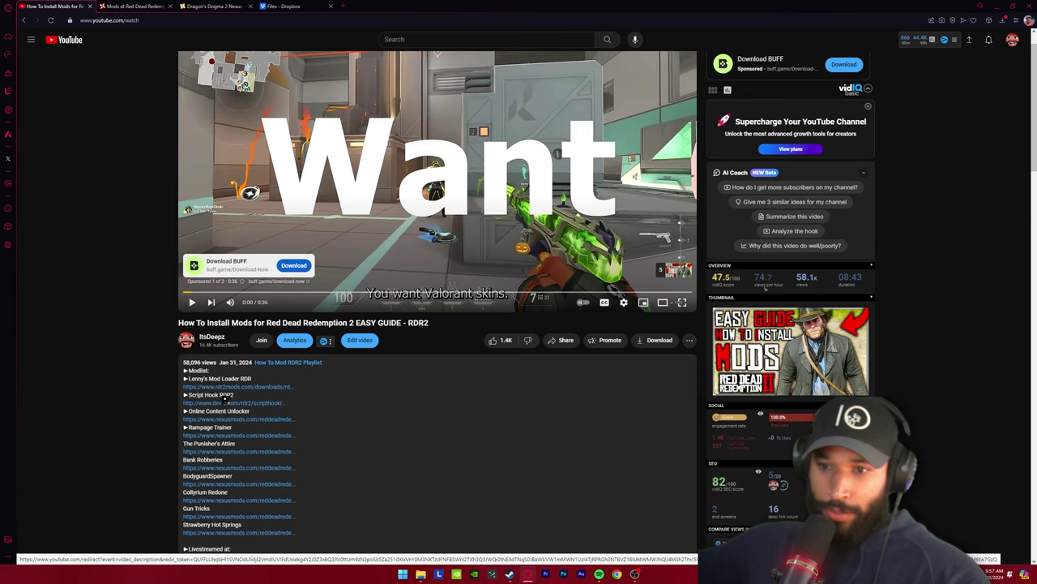
pyautogui.click(272, 389)
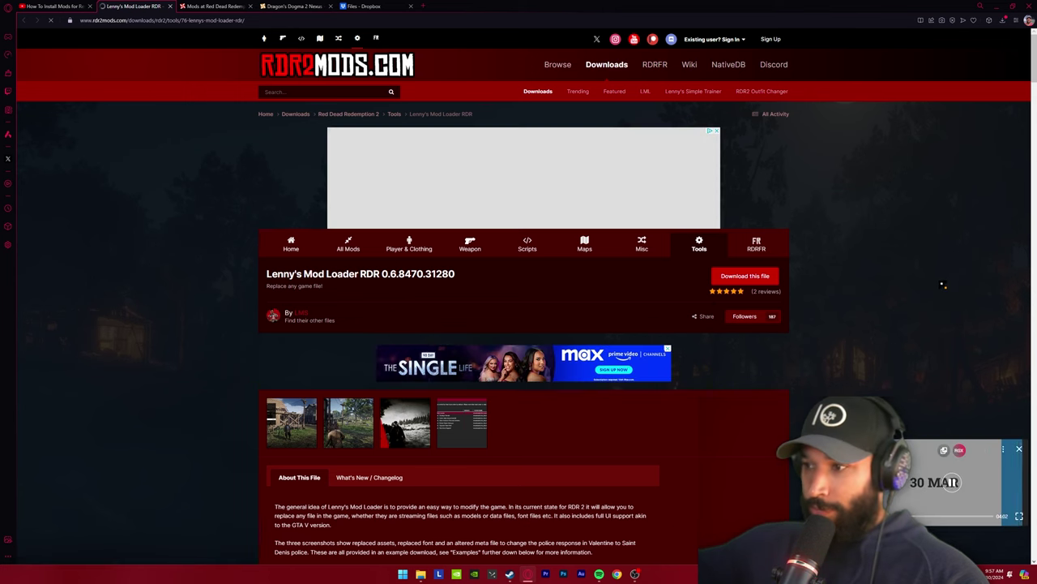
pyautogui.click(763, 280)
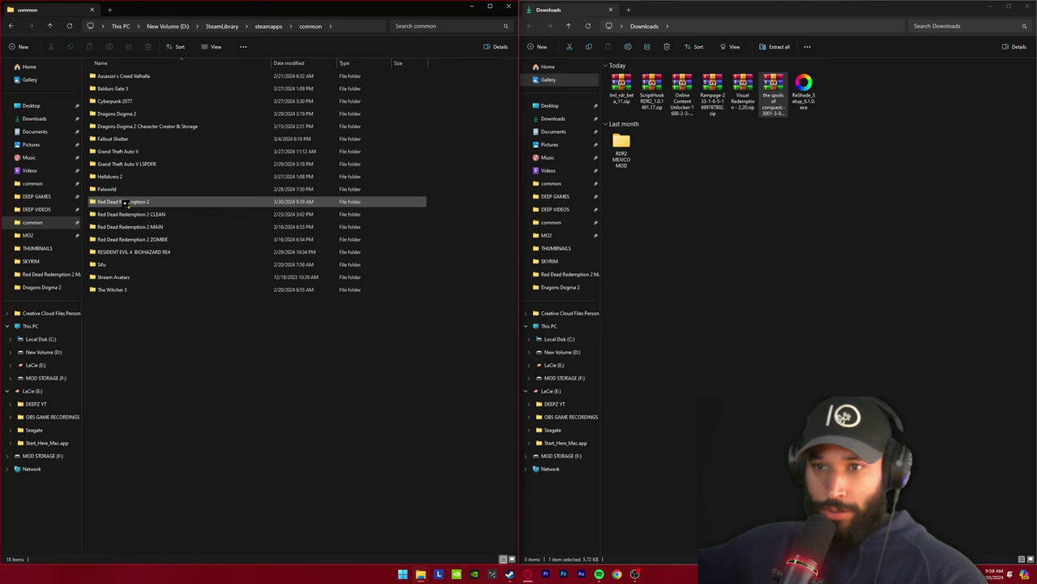
# Open the Red Dead Redemption 2 game folder inside steamapps\common and look through its files
pyautogui.doubleClick(155, 205)
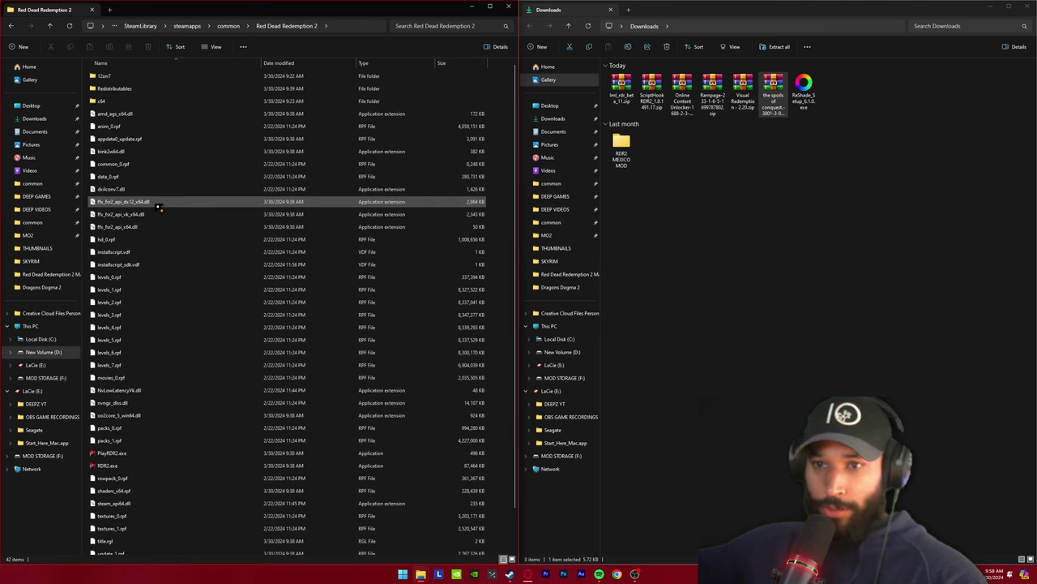
pyautogui.scroll(-1, 192, 291)
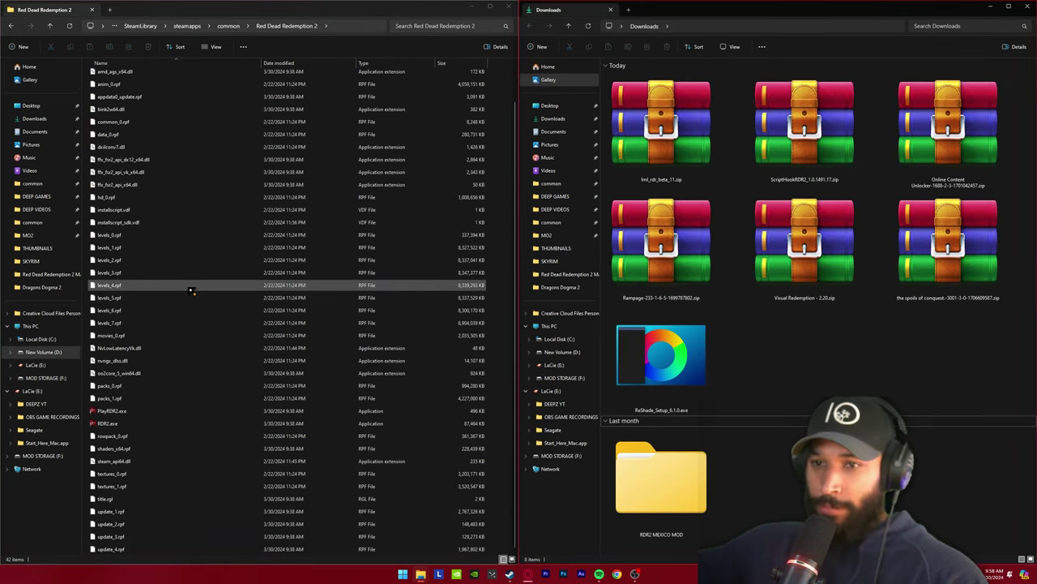
pyautogui.scroll(1, 191, 291)
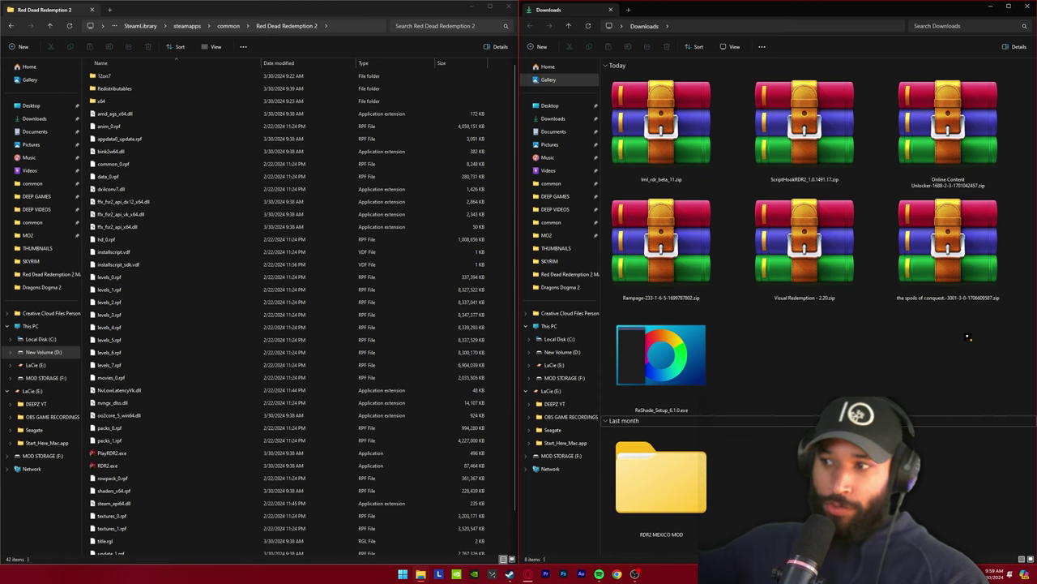
# Copy dinput8.dll and ScriptHookRDR2.dll from the bin folder of ScriptHookRDR2_1.0.1491.17.zip into the game folder and close the archive
pyautogui.click(805, 130)
pyautogui.doubleClick(805, 130)
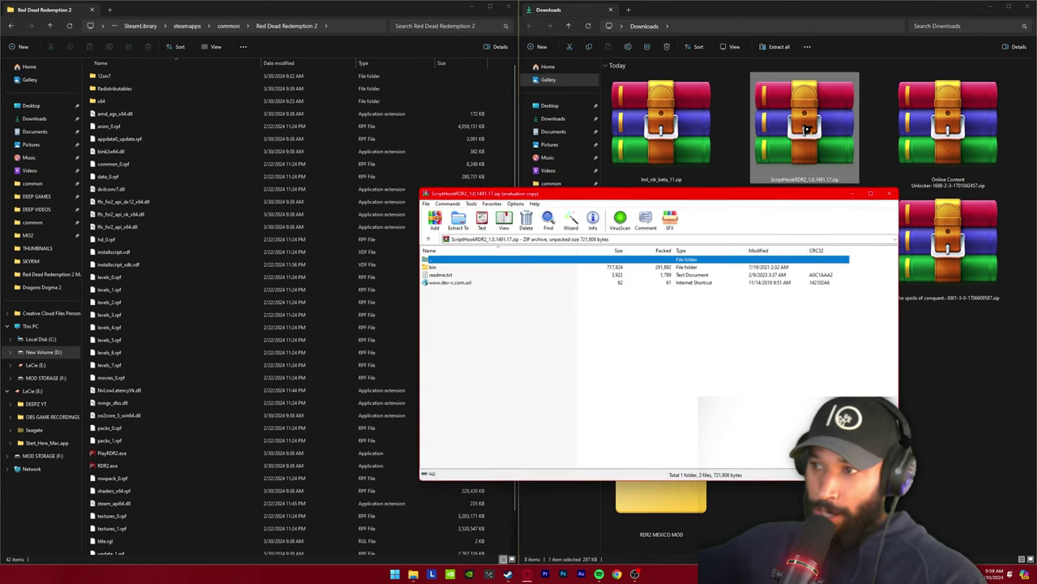
pyautogui.doubleClick(455, 268)
pyautogui.click(461, 267)
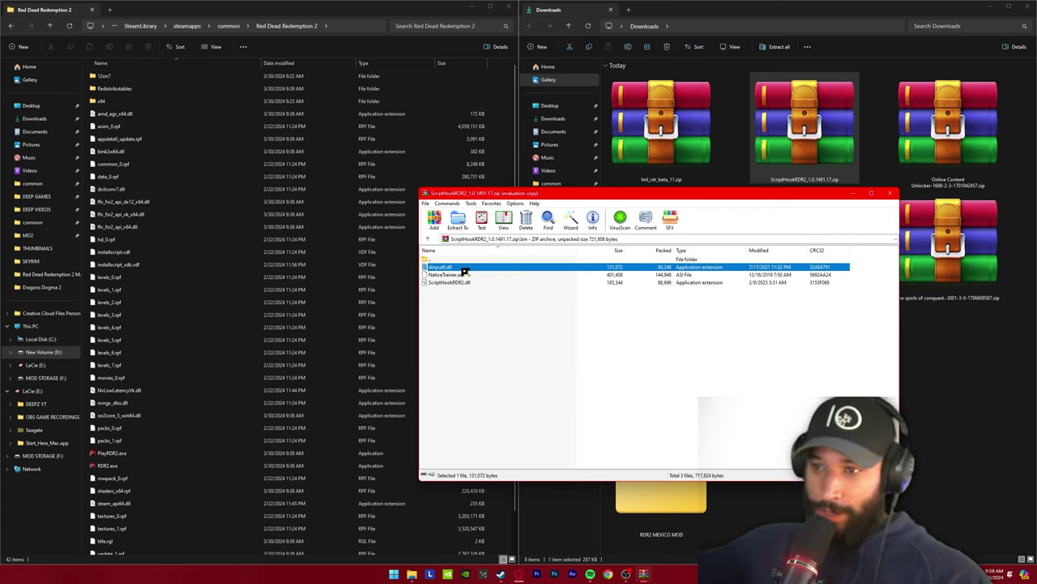
pyautogui.keyDown('ctrl'); pyautogui.click(459, 283); pyautogui.keyUp('ctrl')
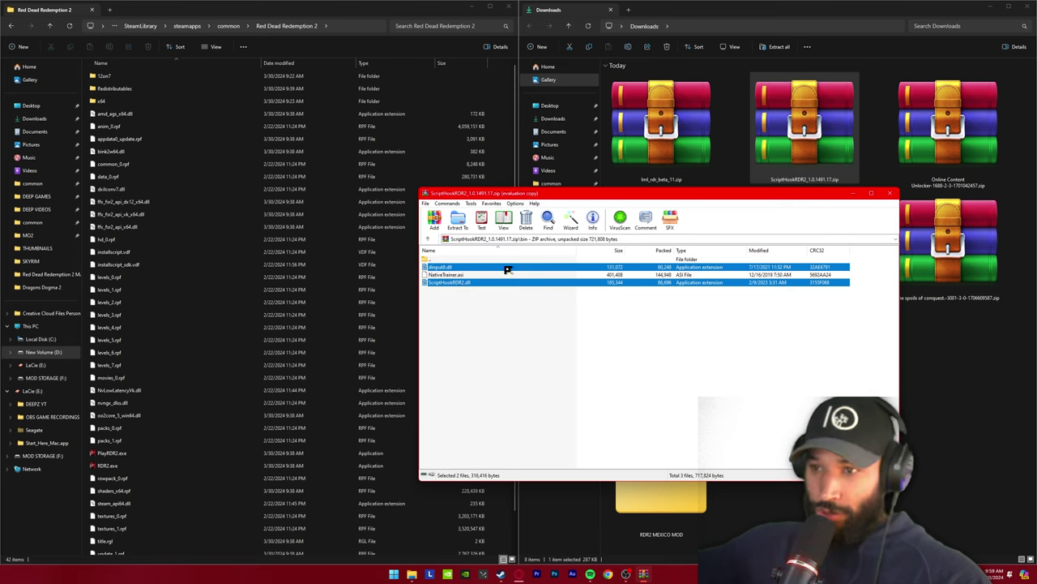
pyautogui.click(472, 275)
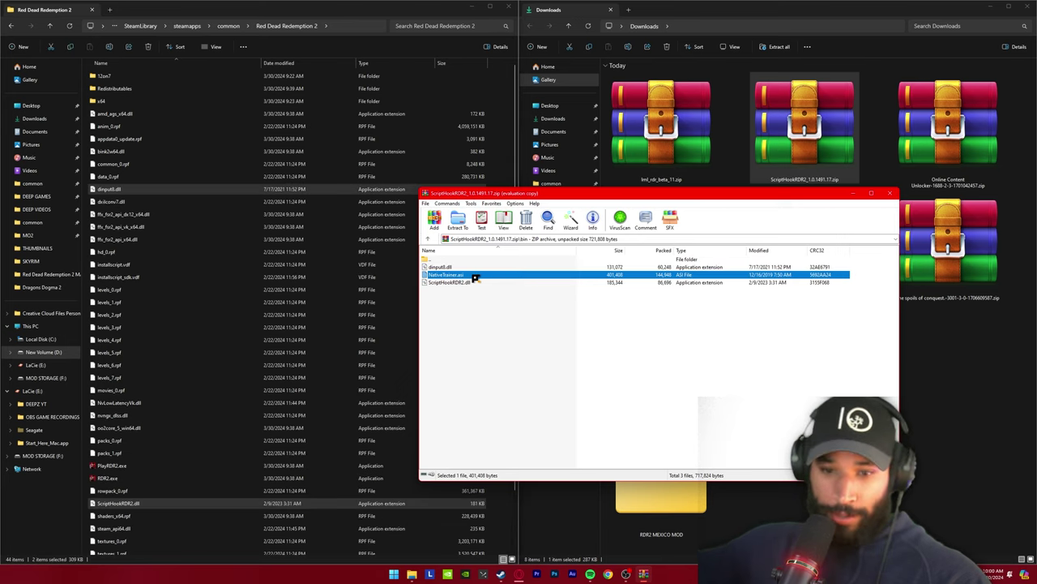
pyautogui.click(889, 193)
pyautogui.moveTo(606, 107); pyautogui.dragTo(966, 269)
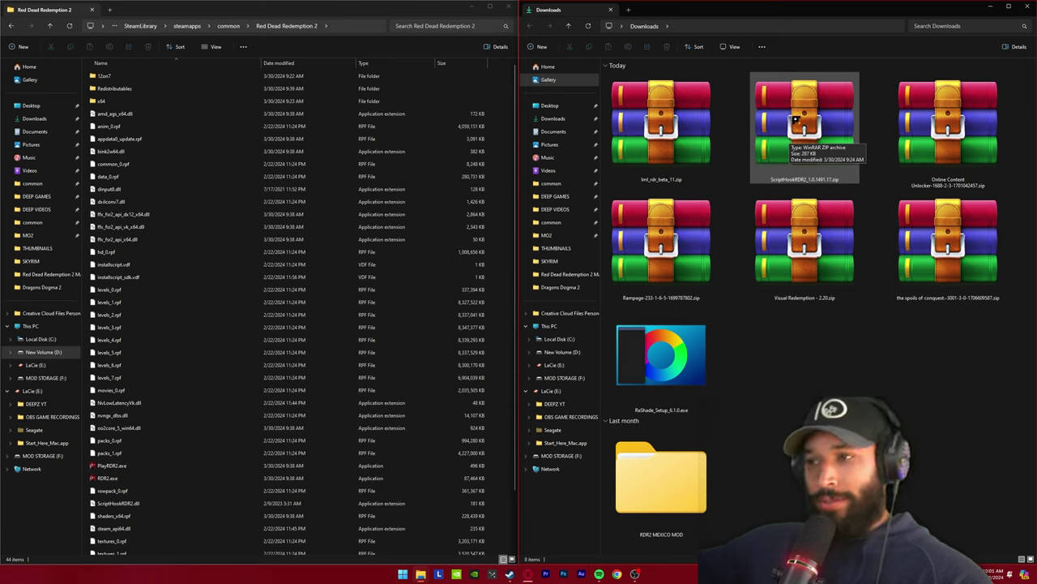
# Show how to open the Script Hook archive with WinRAR archiver, dismiss the trial notice, and close the archive
pyautogui.rightClick(794, 126)
pyautogui.moveTo(855, 161)
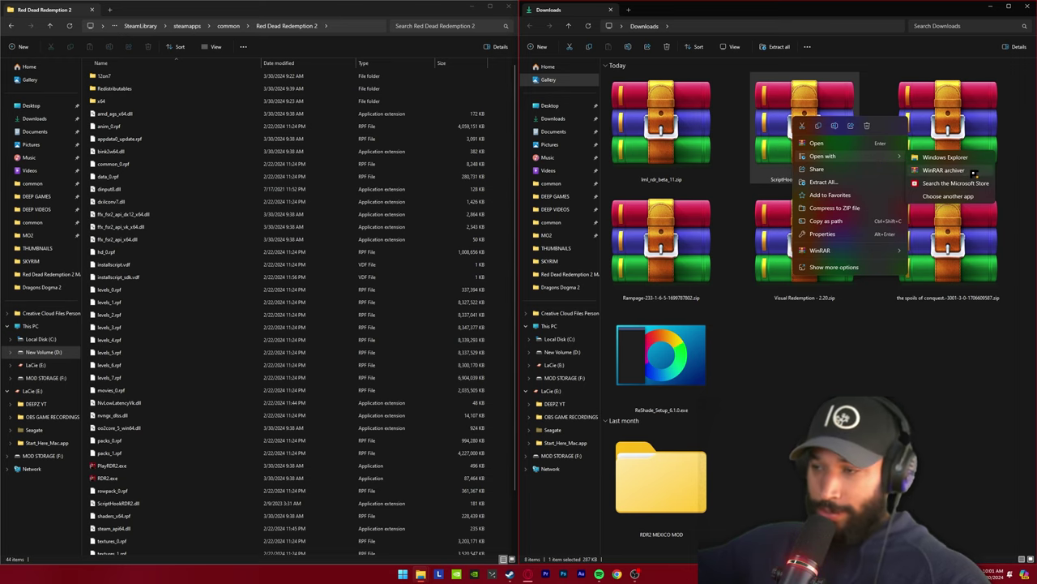
pyautogui.click(973, 172)
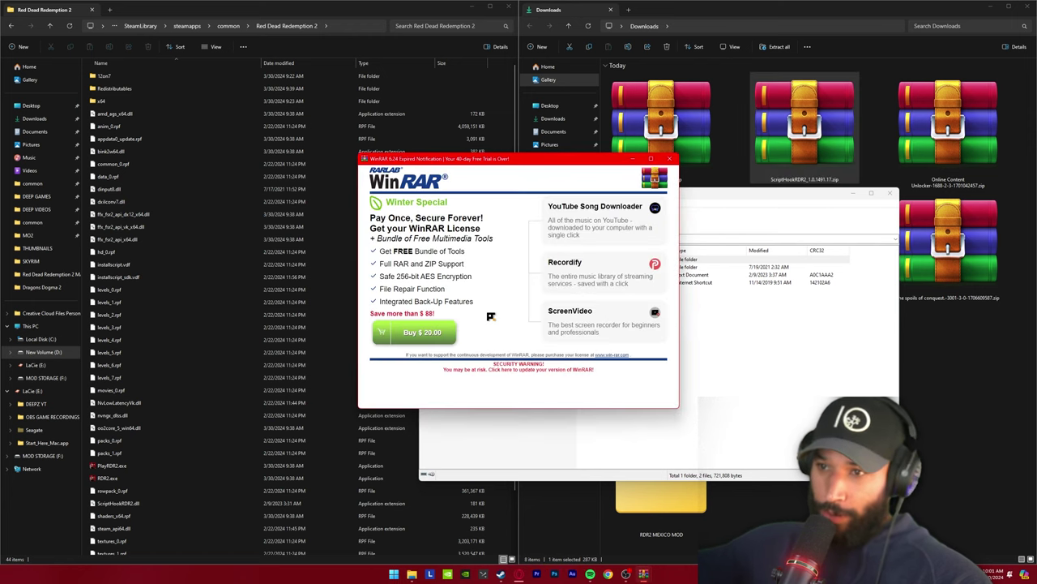
pyautogui.click(671, 161)
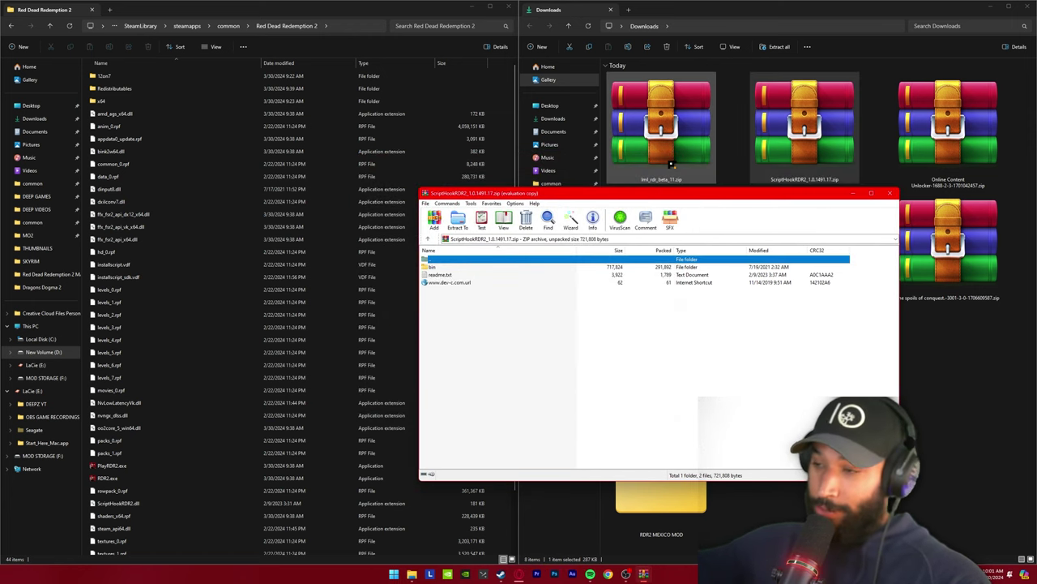
pyautogui.press('Escape')
# Copy everything in the ModLoader folder of lml_rdr_beta_11.zip into the Red Dead Redemption 2 game folder
pyautogui.doubleClick(671, 123)
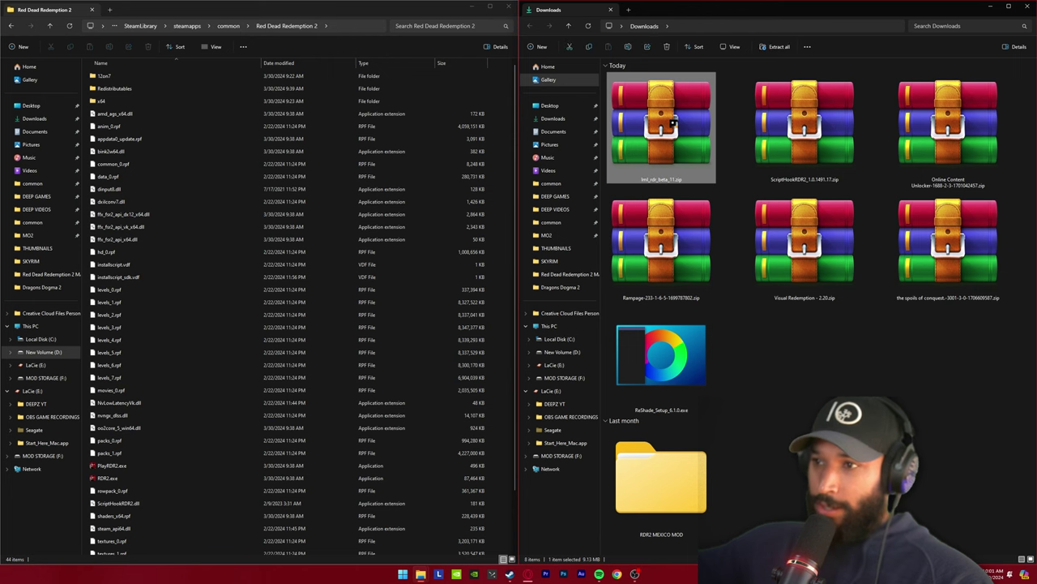
pyautogui.doubleClick(460, 297)
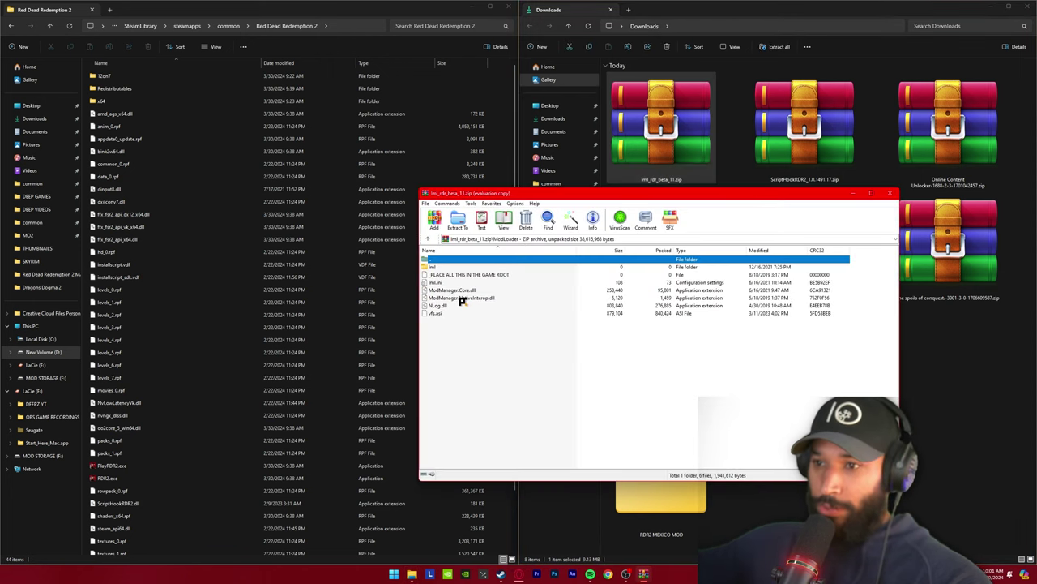
pyautogui.moveTo(463, 378); pyautogui.dragTo(470, 269)
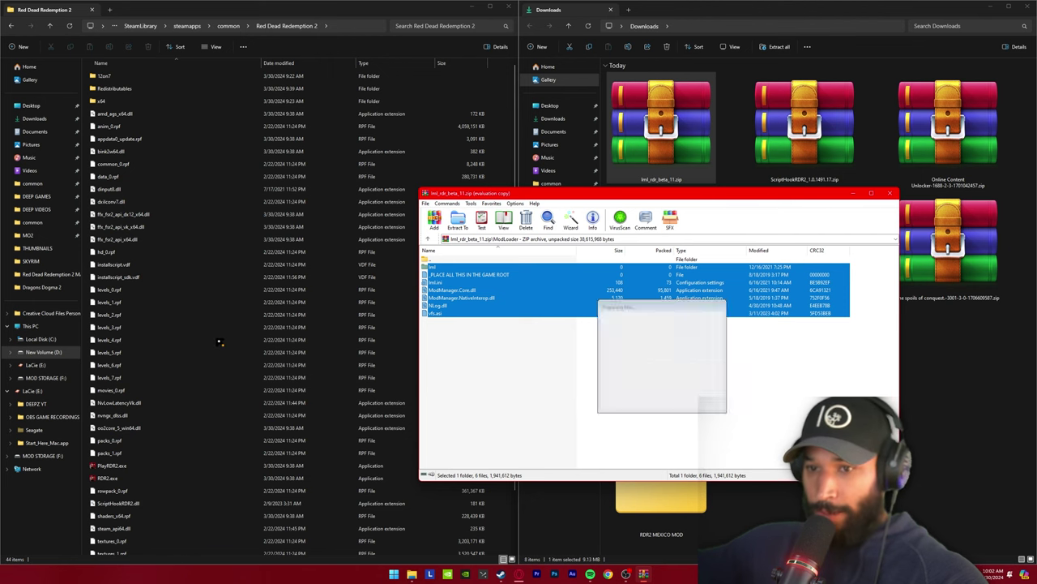
pyautogui.moveTo(217, 344); pyautogui.dragTo(218, 345)
# Copy the whole ModManager folder from the top level of lml_rdr_beta_11.zip into the game folder
pyautogui.click(429, 239)
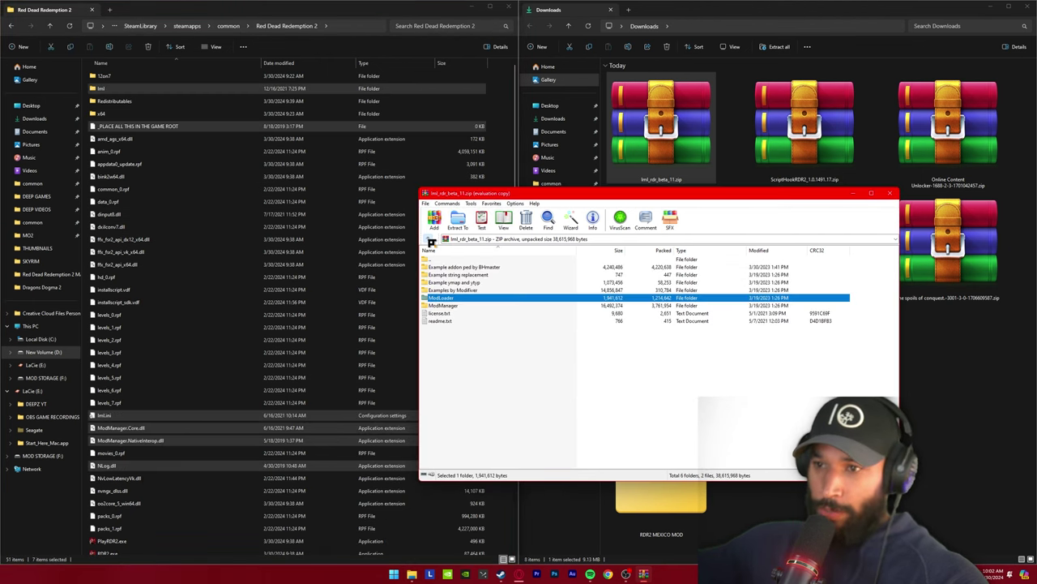
pyautogui.click(469, 306)
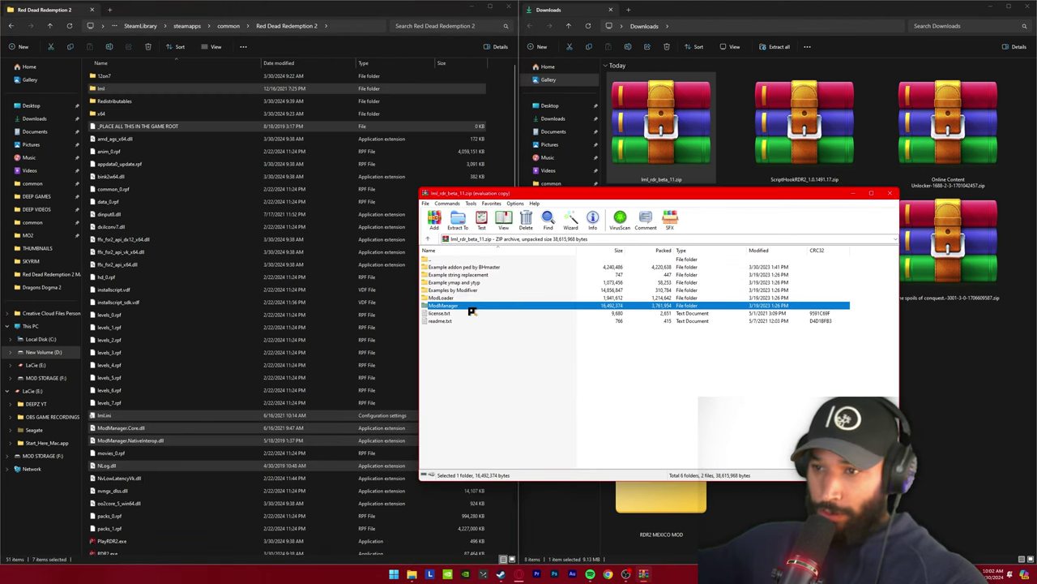
pyautogui.moveTo(472, 310); pyautogui.dragTo(403, 306)
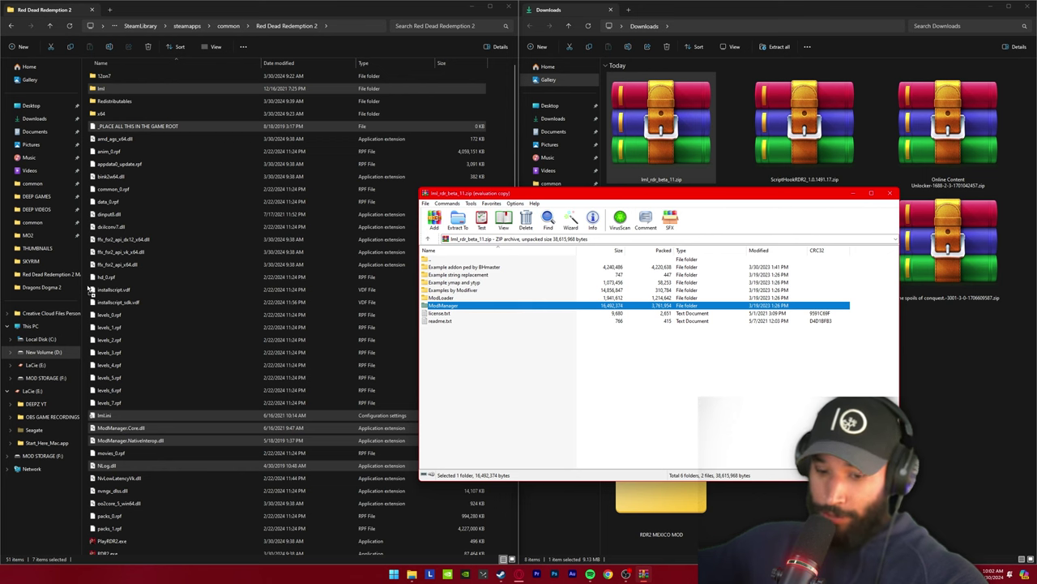
pyautogui.moveTo(89, 290); pyautogui.dragTo(91, 290)
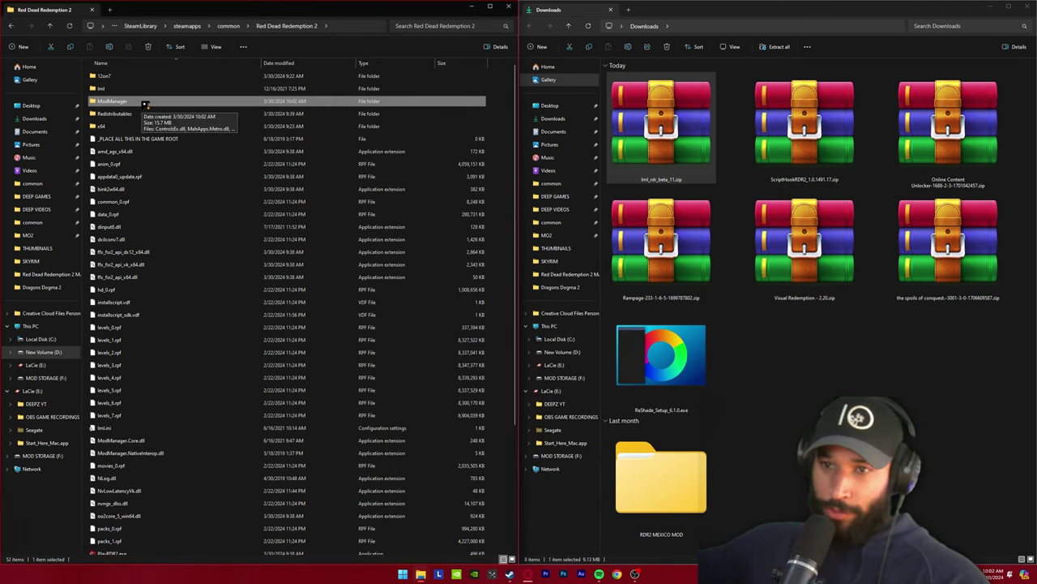
# Launch ModManager.UI.exe, set its game folder to Red Dead Redemption 2 in steamapps\common, save the setting, and close the mod manager
pyautogui.doubleClick(144, 103)
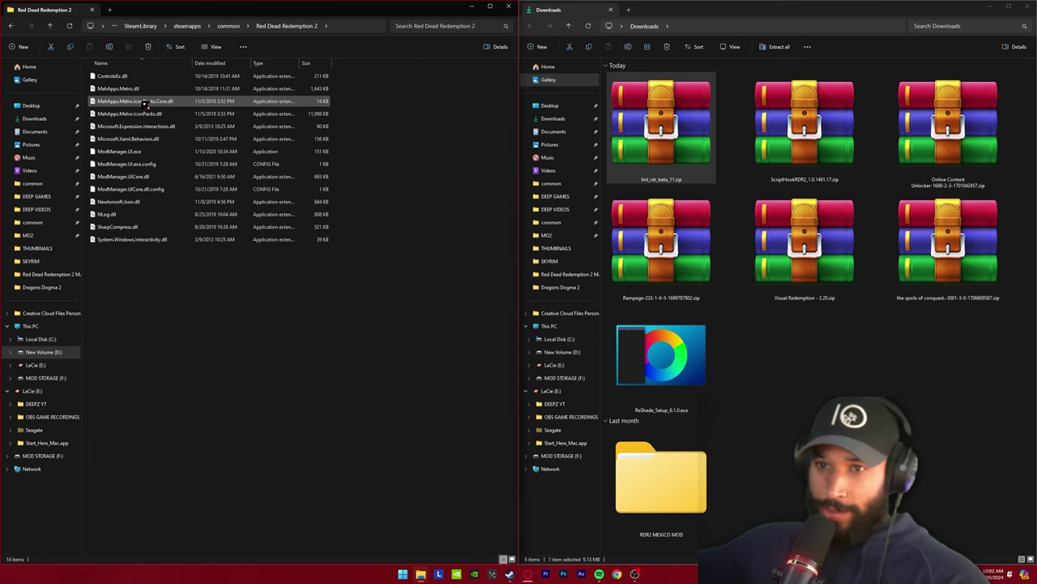
pyautogui.doubleClick(148, 153)
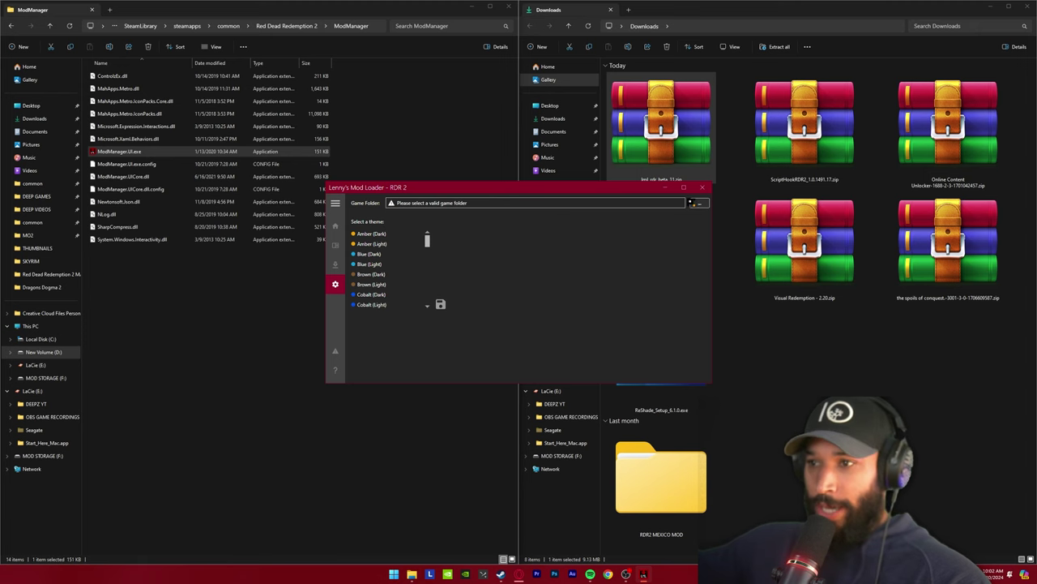
pyautogui.click(702, 206)
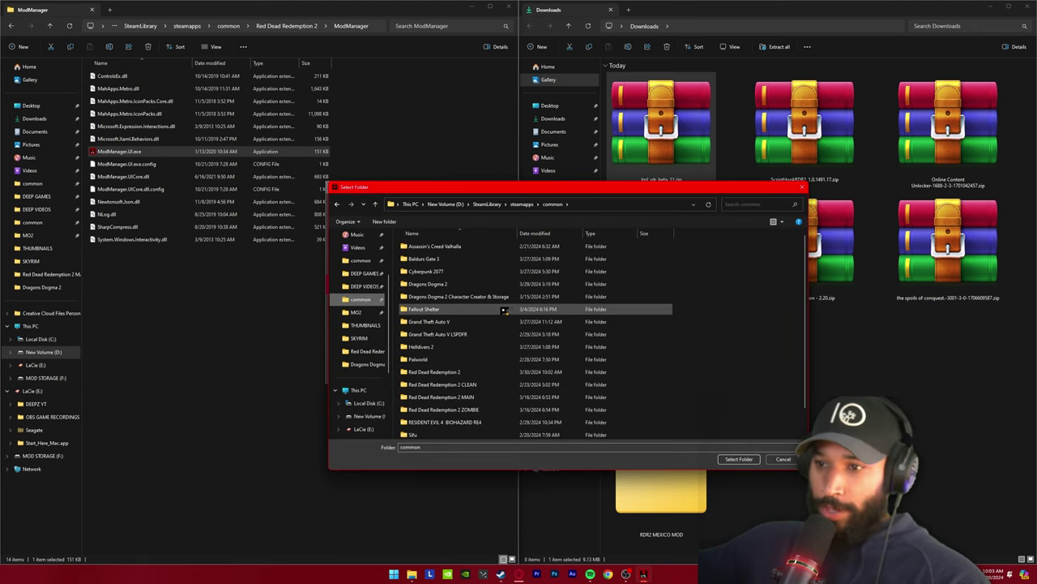
pyautogui.scroll(-1, 454, 324)
pyautogui.click(467, 347)
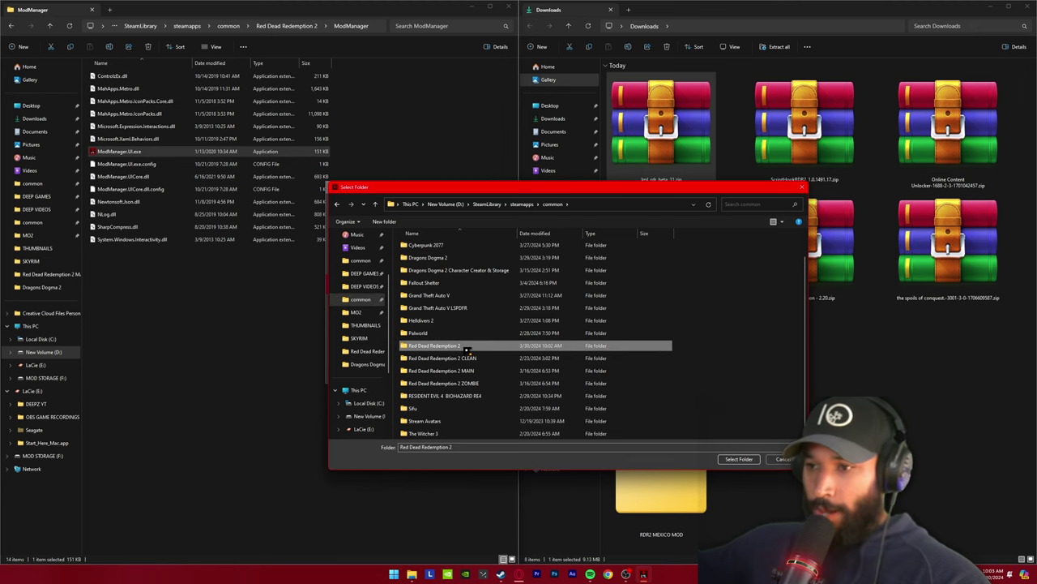
pyautogui.click(739, 459)
pyautogui.click(441, 305)
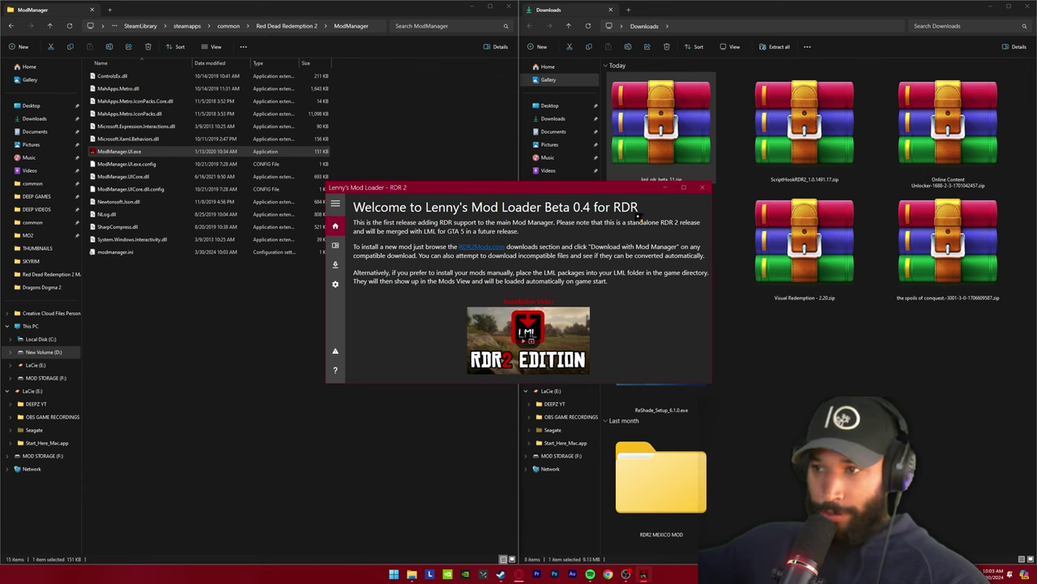
pyautogui.click(703, 191)
# Copy the lml folder from the Online Content Unlocker archive into the Red Dead Redemption 2 game folder and check the folder's contents
pyautogui.hotkey('alt', 'Up')
pyautogui.doubleClick(958, 125)
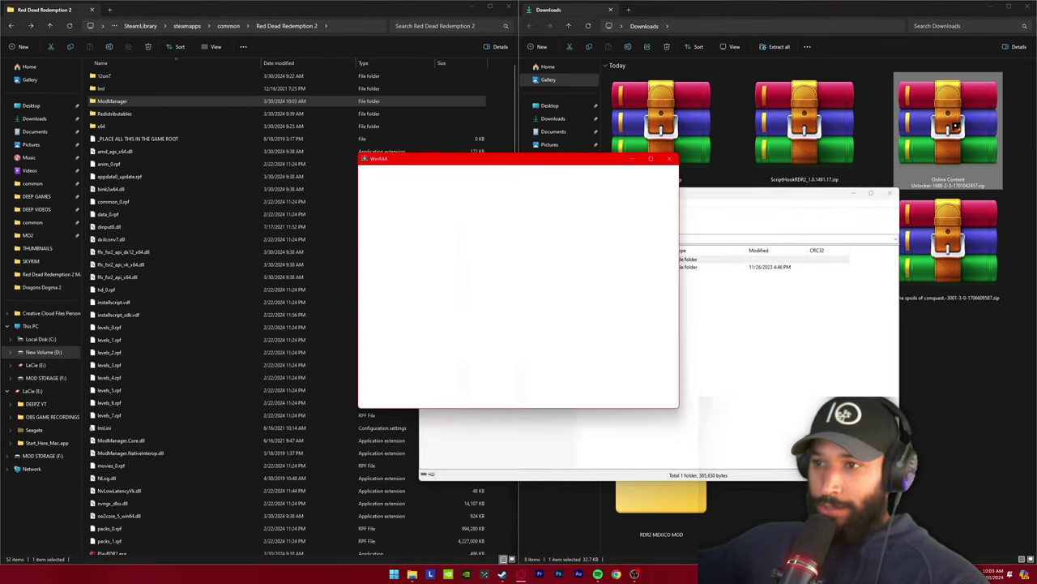
pyautogui.click(670, 160)
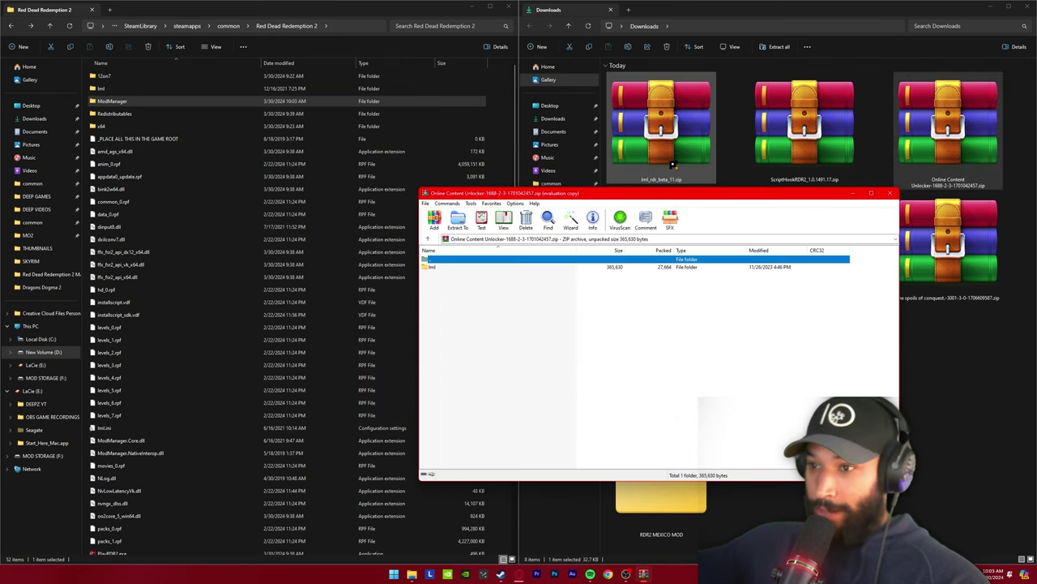
pyautogui.click(563, 162)
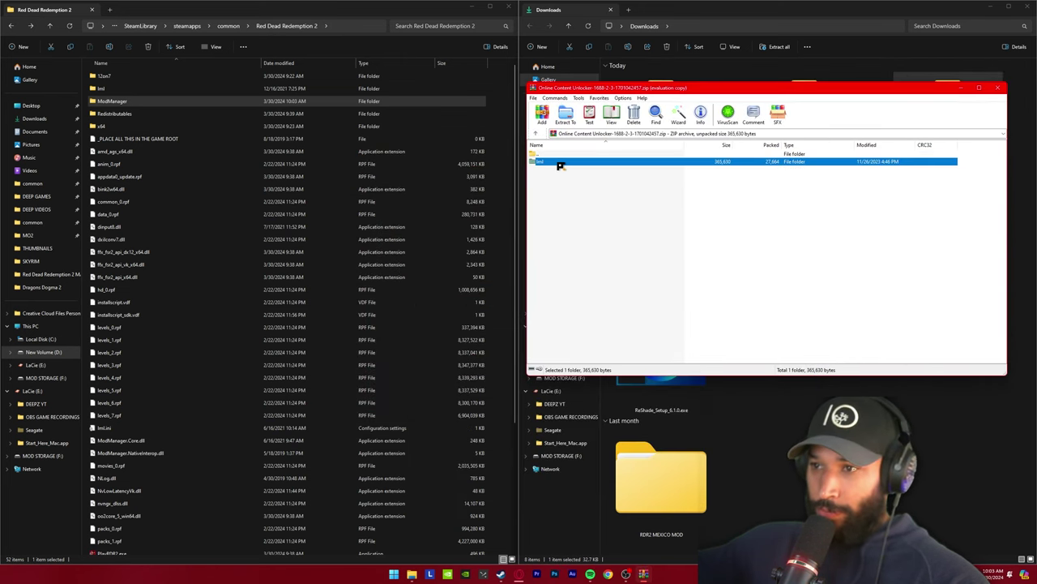
pyautogui.moveTo(560, 165); pyautogui.dragTo(128, 93)
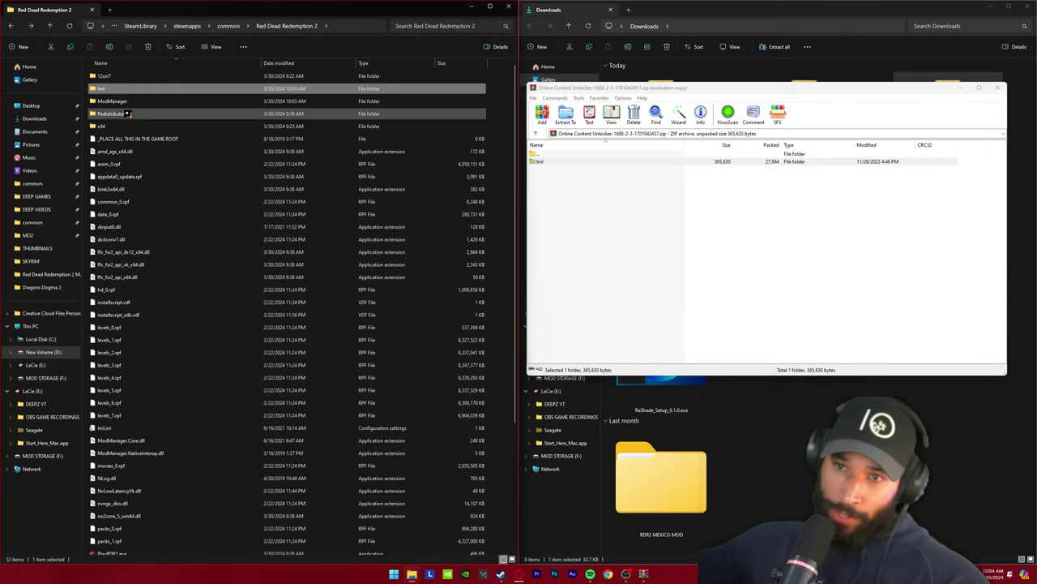
pyautogui.doubleClick(118, 91)
pyautogui.click(126, 77)
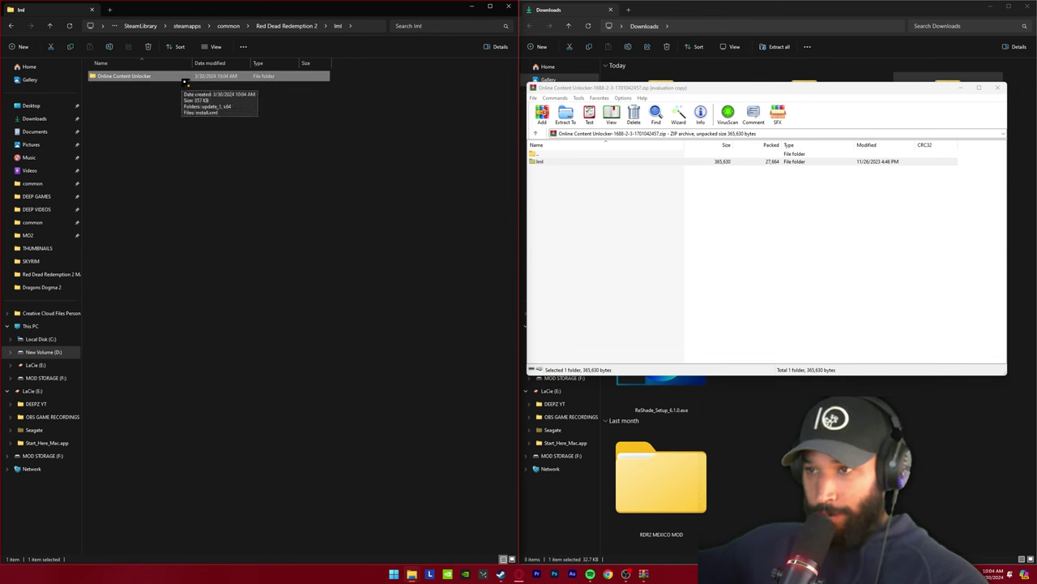
pyautogui.hotkey('alt', 'Up')
# Show how the archive's lml folder corresponds to the lml folder in the game directory
pyautogui.click(562, 162)
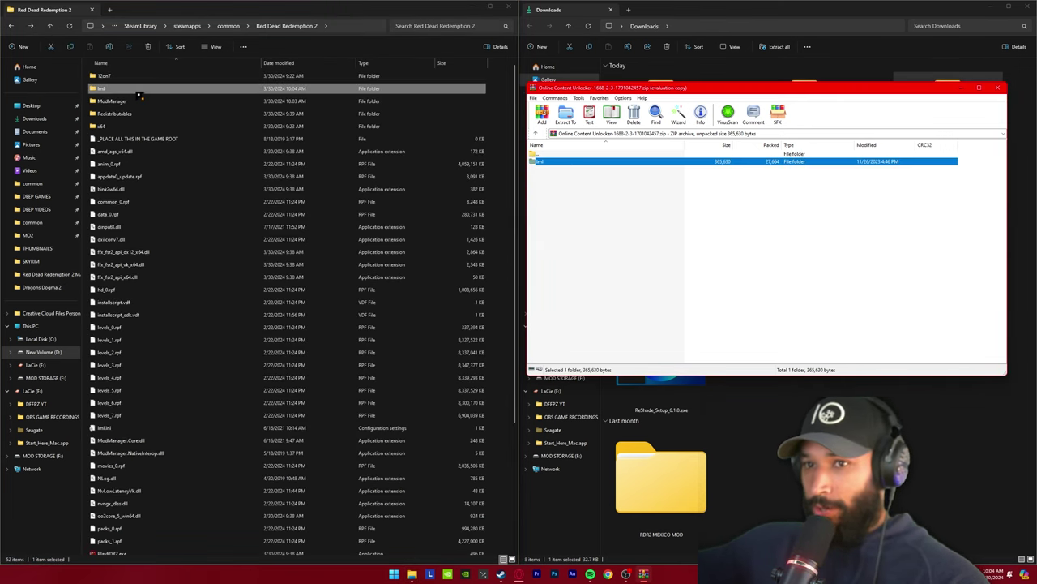
pyautogui.click(139, 94)
pyautogui.click(556, 162)
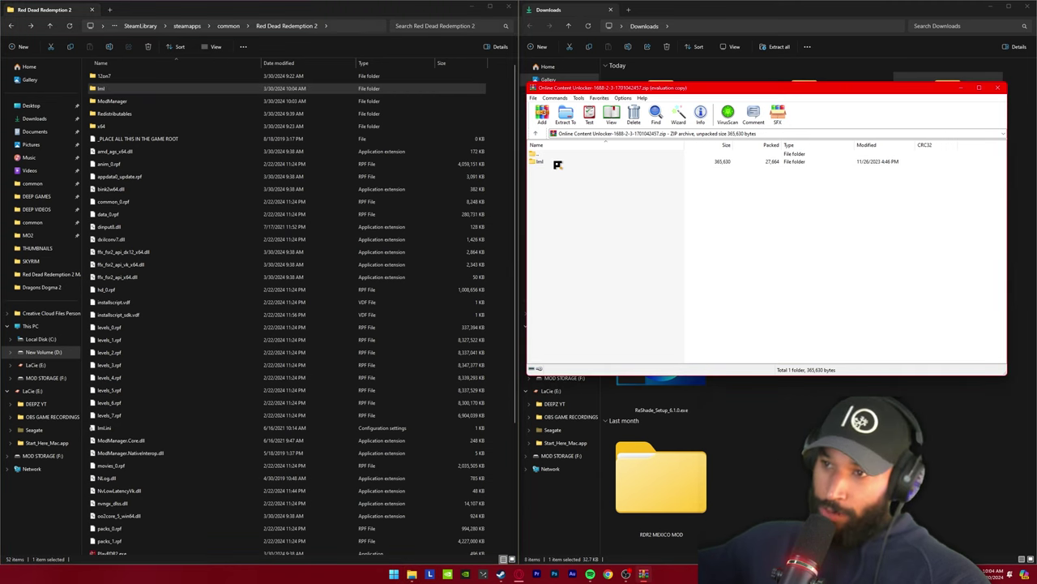
pyautogui.doubleClick(556, 163)
pyautogui.moveTo(556, 162); pyautogui.dragTo(135, 95)
pyautogui.doubleClick(135, 94)
pyautogui.moveTo(640, 174); pyautogui.dragTo(616, 174)
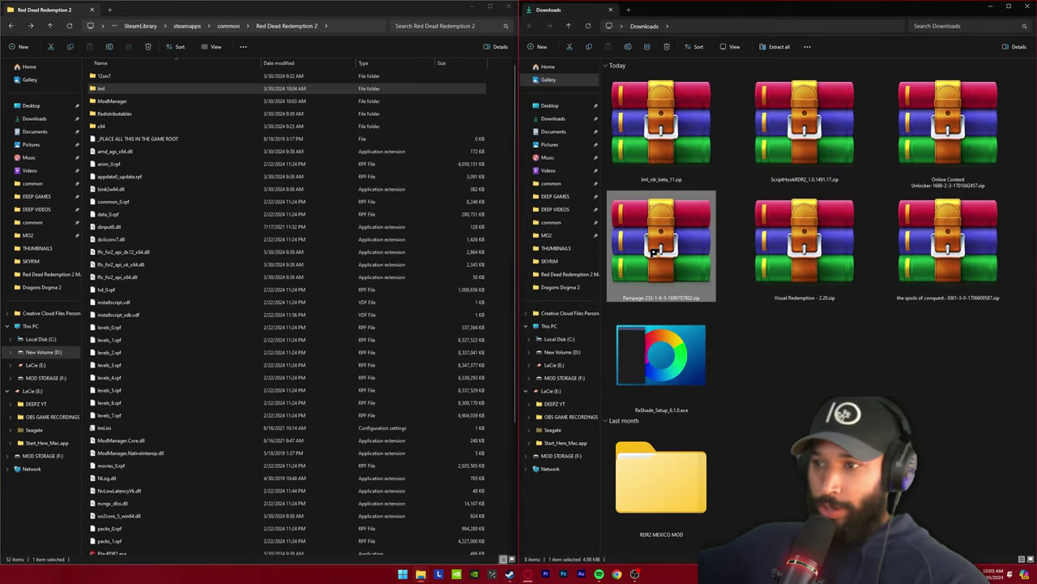
# Copy the RampageFiles folder and Rampage.asi from the Rampage_1.0.1491.18 folder of the Rampage archive into the game folder
pyautogui.doubleClick(674, 162)
pyautogui.click(674, 162)
pyautogui.doubleClick(590, 164)
pyautogui.click(571, 163)
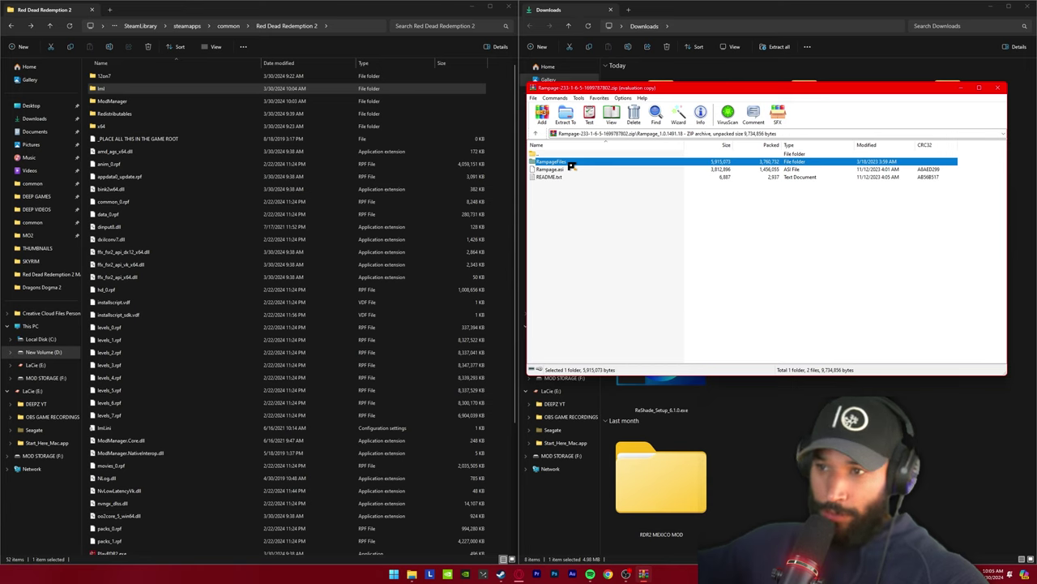
pyautogui.keyDown('ctrl'); pyautogui.click(572, 169); pyautogui.keyUp('ctrl')
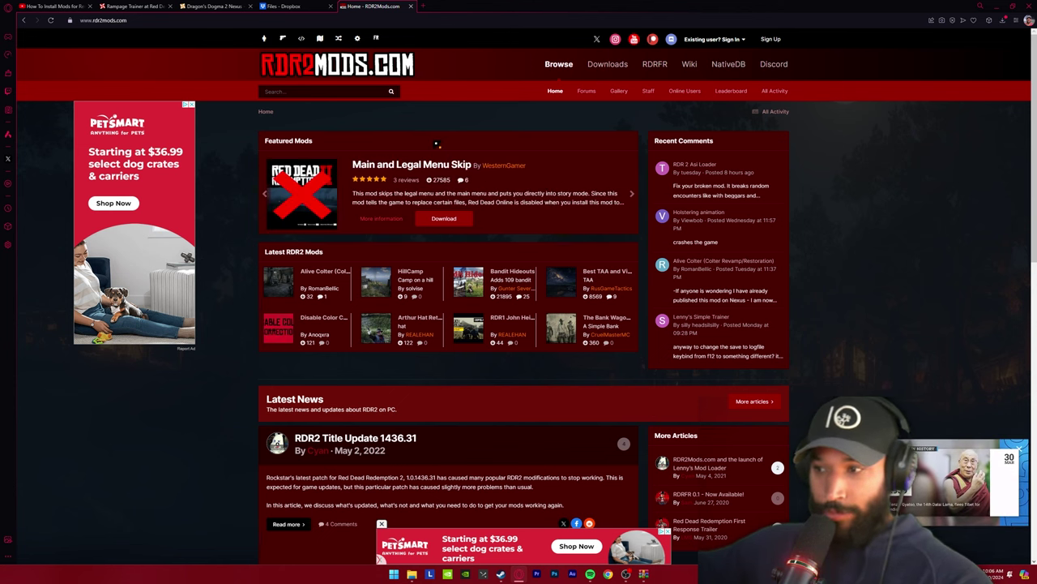
# Close the RDR2Mods page in the browser and download the main Rampage file from the Rampage Trainer page on Nexus Mods
pyautogui.hotkey('ctrl', 'w')
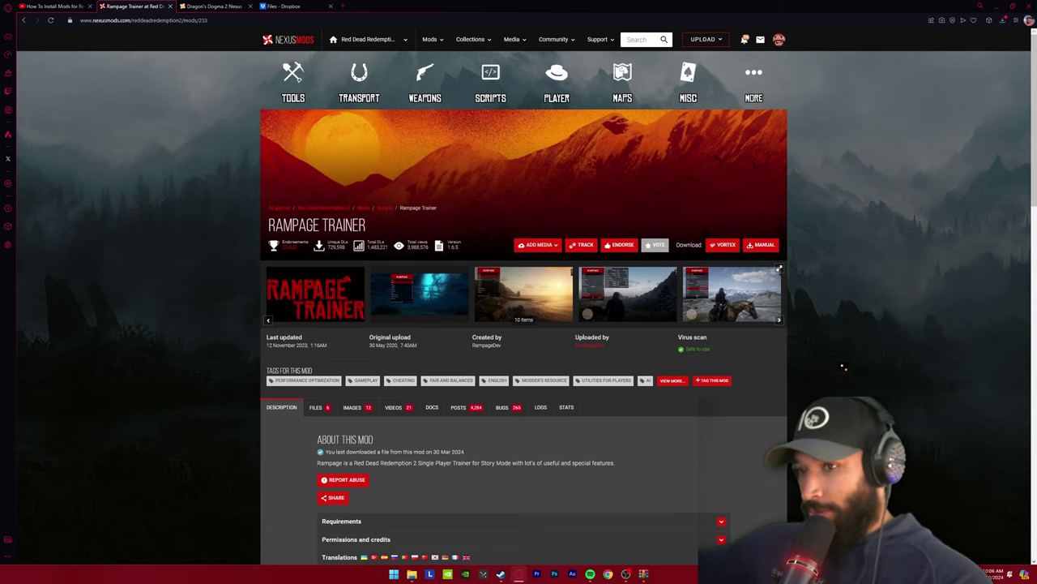
pyautogui.click(320, 407)
pyautogui.scroll(-3, 323, 408)
pyautogui.click(382, 344)
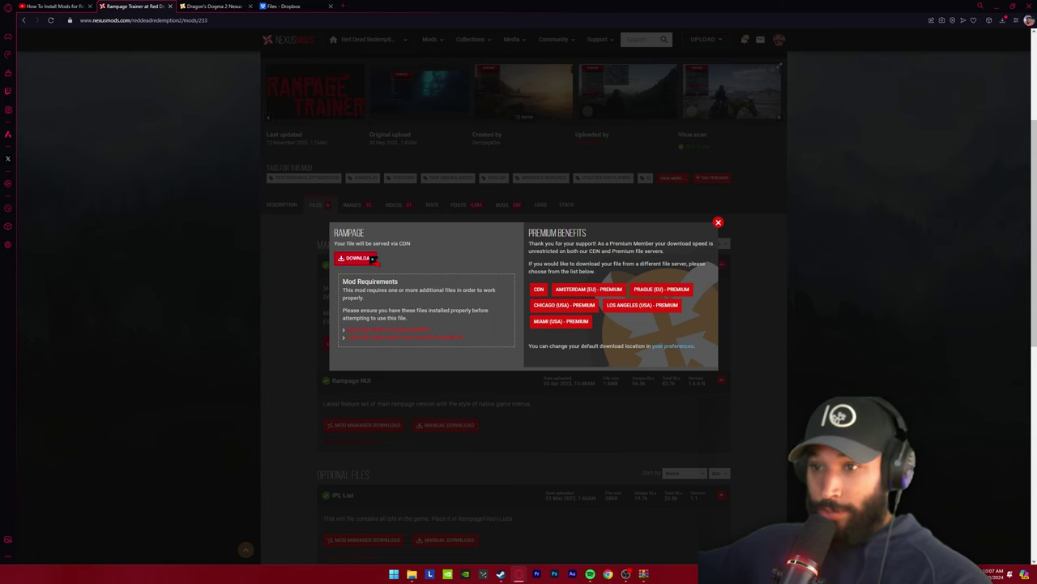
pyautogui.click(372, 258)
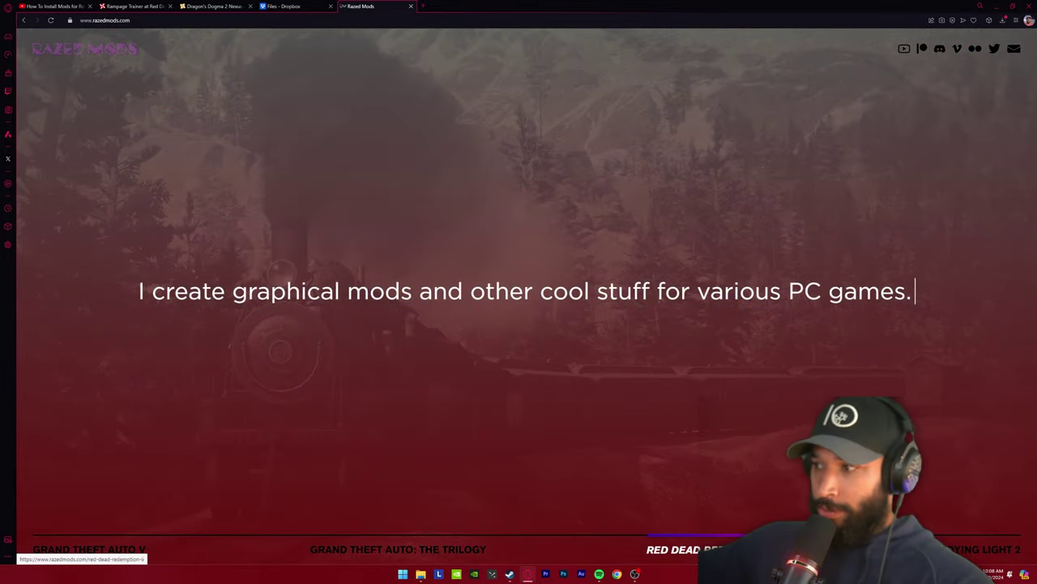
# Open the Visual Redemption page from the Red Dead Redemption II section of razedmods.com
pyautogui.click(684, 549)
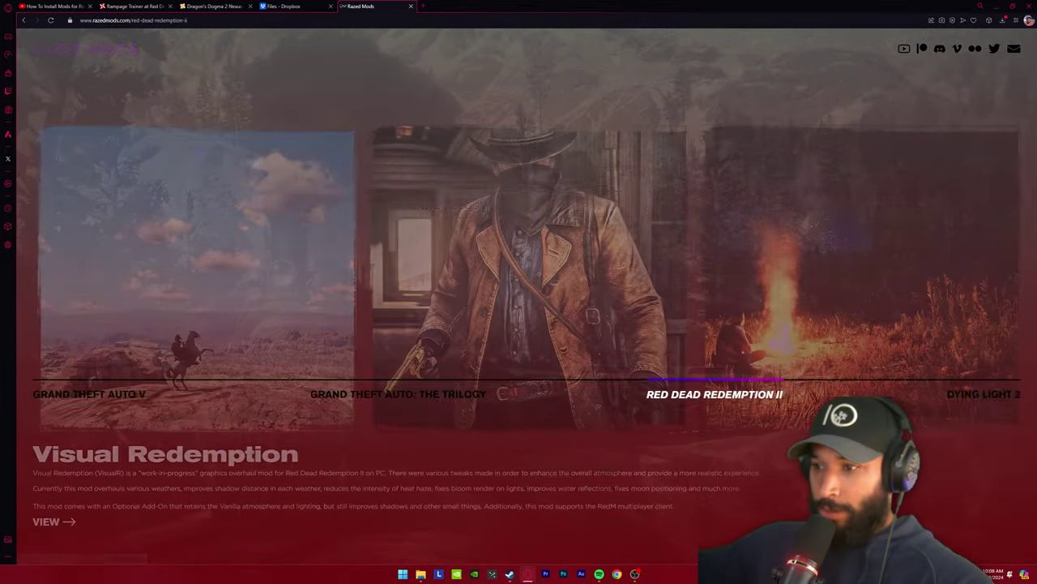
pyautogui.click(55, 523)
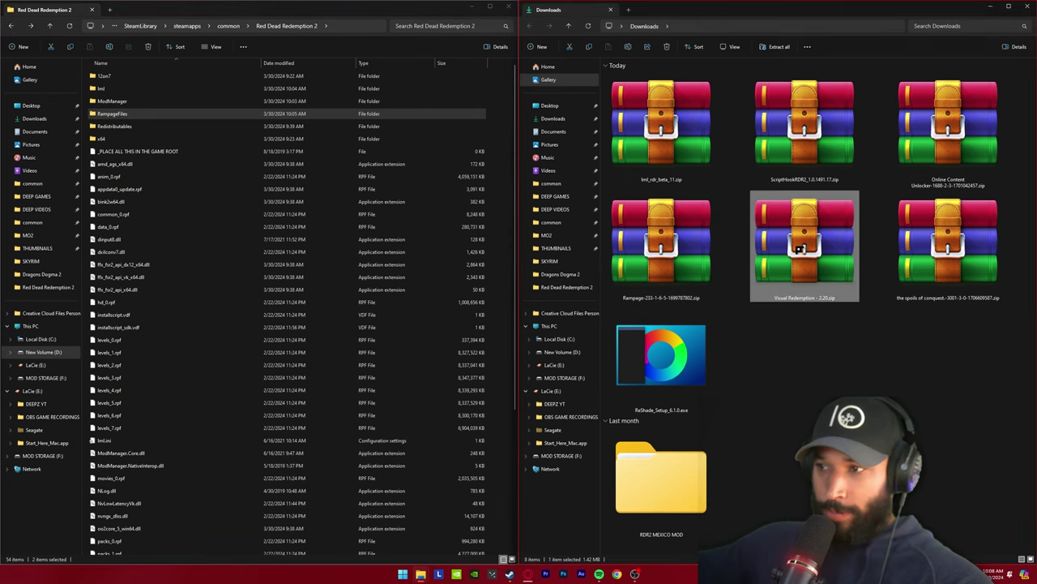
# Copy the Visual_Redemption folder from Main Files in Visual Redemption - 2.20.zip into the game's lml folder
pyautogui.doubleClick(799, 243)
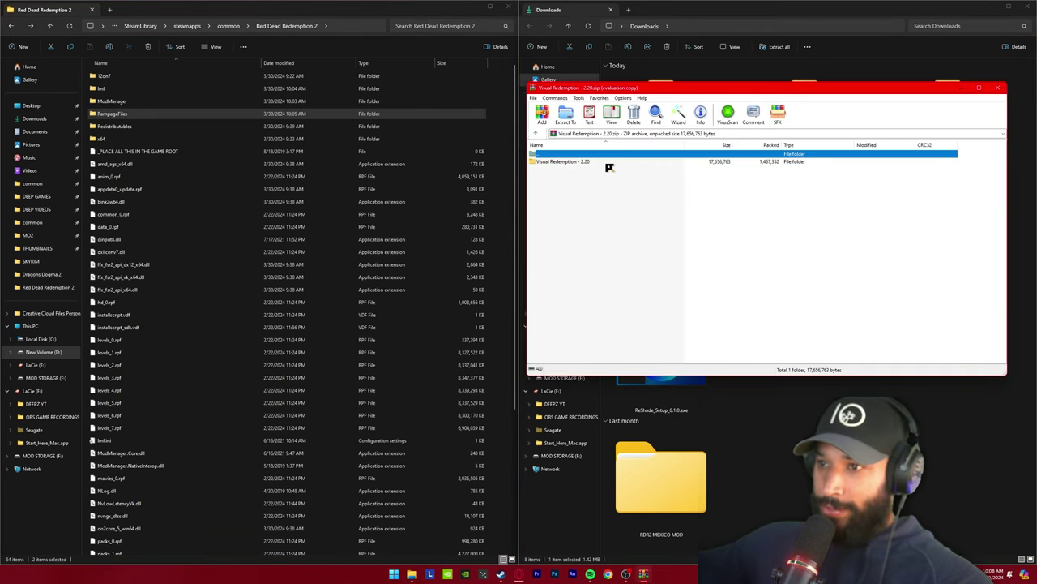
pyautogui.doubleClick(608, 163)
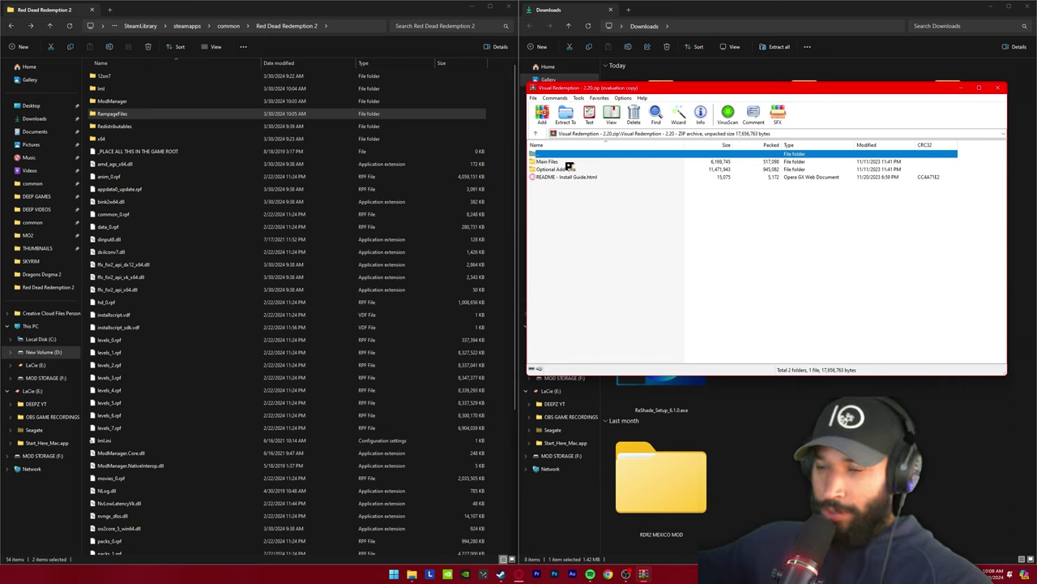
pyautogui.doubleClick(570, 163)
pyautogui.moveTo(593, 166); pyautogui.dragTo(140, 95)
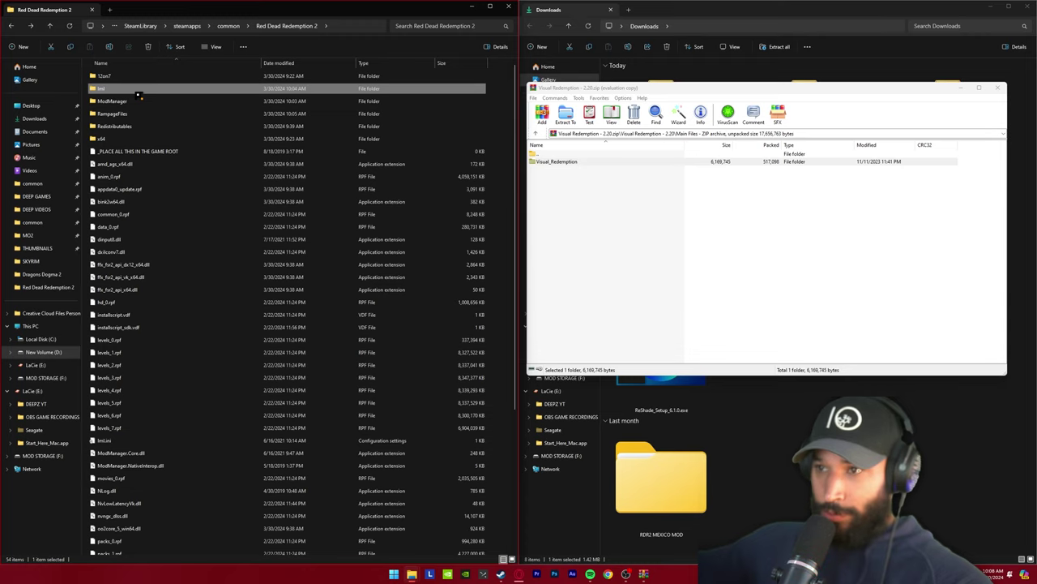
pyautogui.doubleClick(139, 94)
pyautogui.click(625, 163)
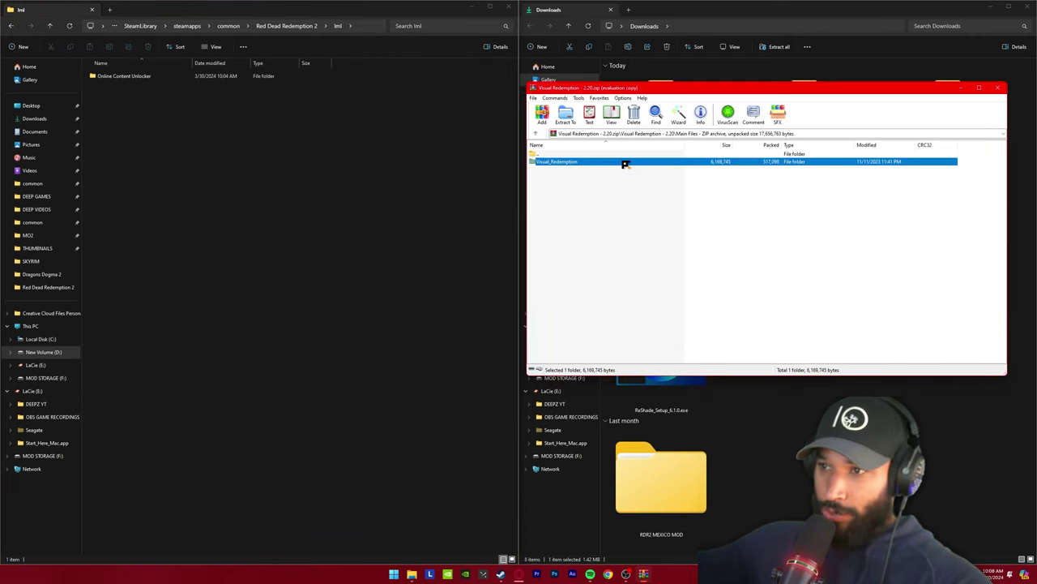
pyautogui.moveTo(293, 234); pyautogui.dragTo(290, 232)
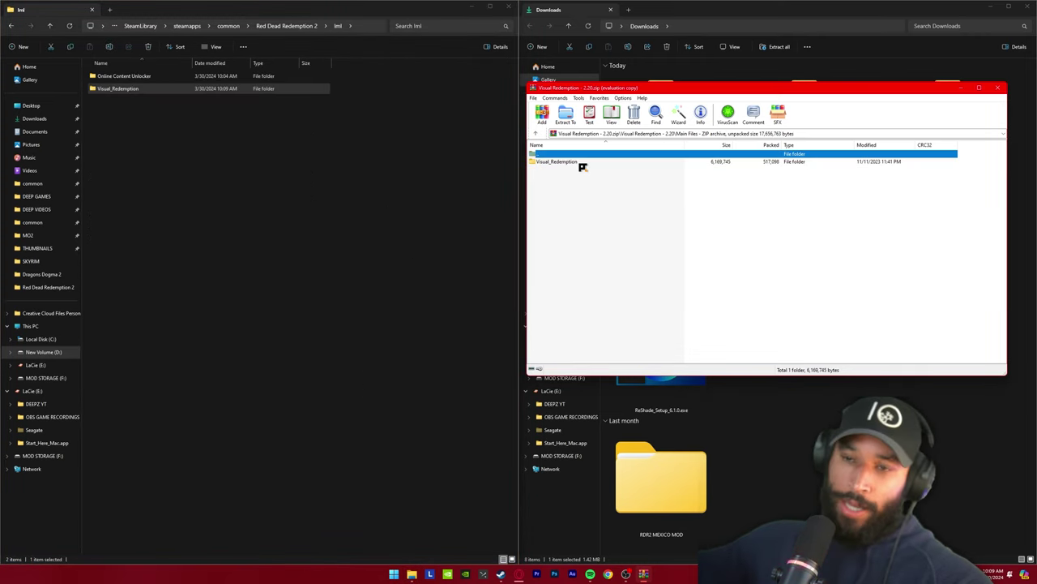
# Copy timecycle_mods_1.xml from the optional No Vignetting add-on into the Visual_Redemption folder inside lml
pyautogui.click(539, 137)
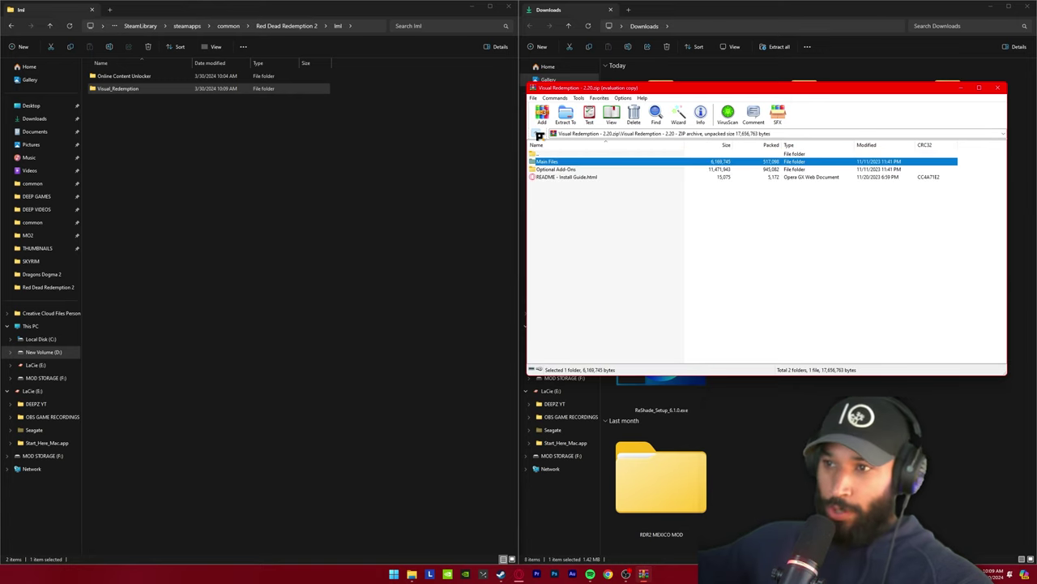
pyautogui.doubleClick(588, 170)
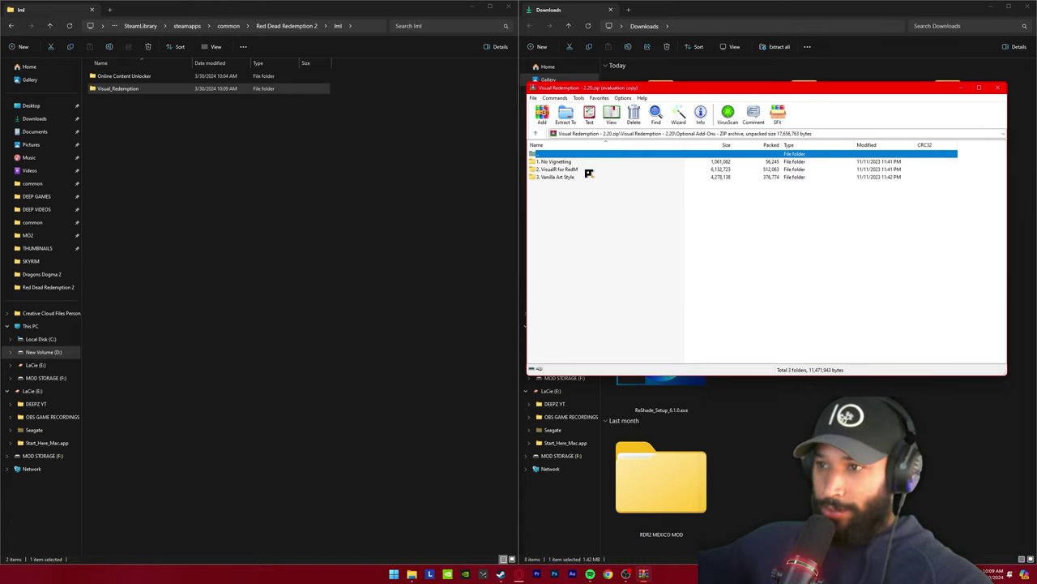
pyautogui.doubleClick(575, 162)
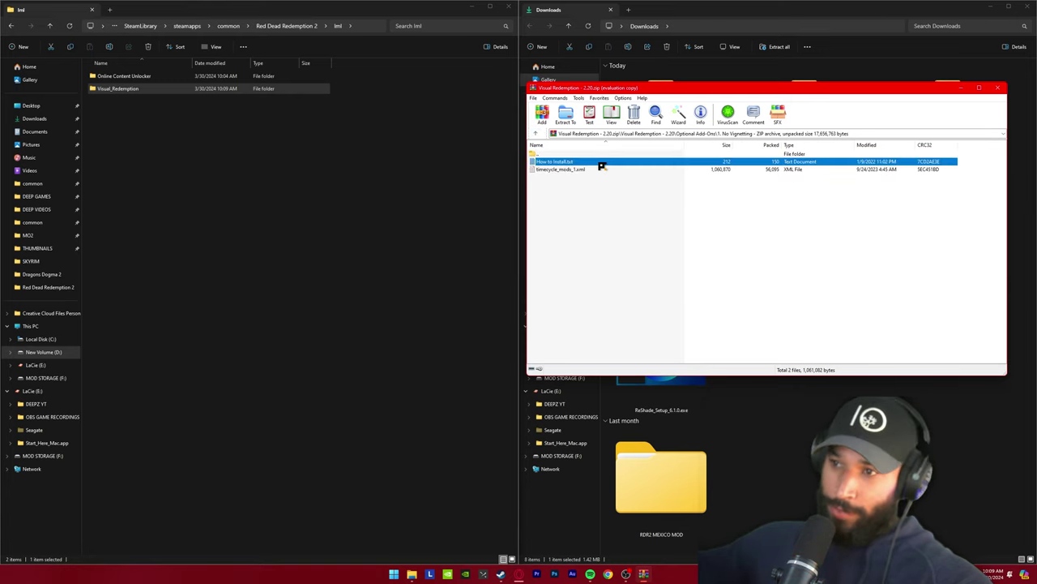
pyautogui.moveTo(602, 166); pyautogui.dragTo(180, 91)
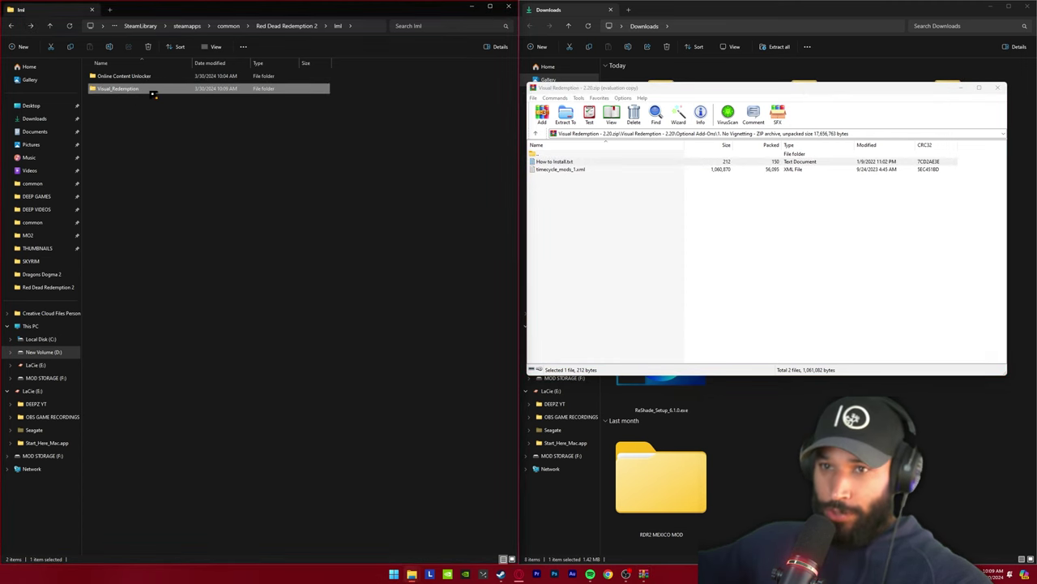
pyautogui.doubleClick(152, 90)
pyautogui.click(605, 169)
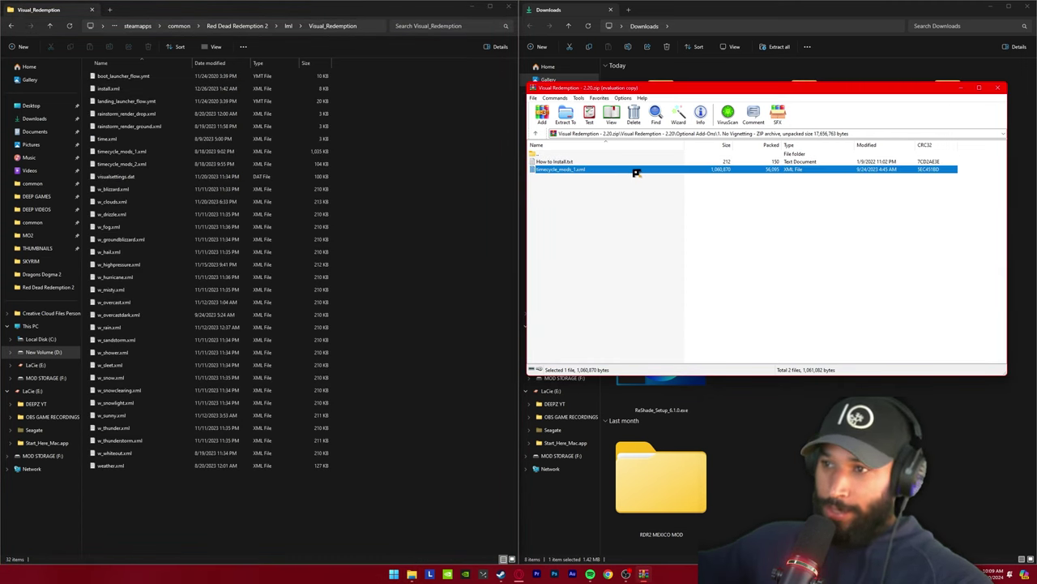
pyautogui.moveTo(384, 244); pyautogui.dragTo(386, 243)
pyautogui.click(483, 231)
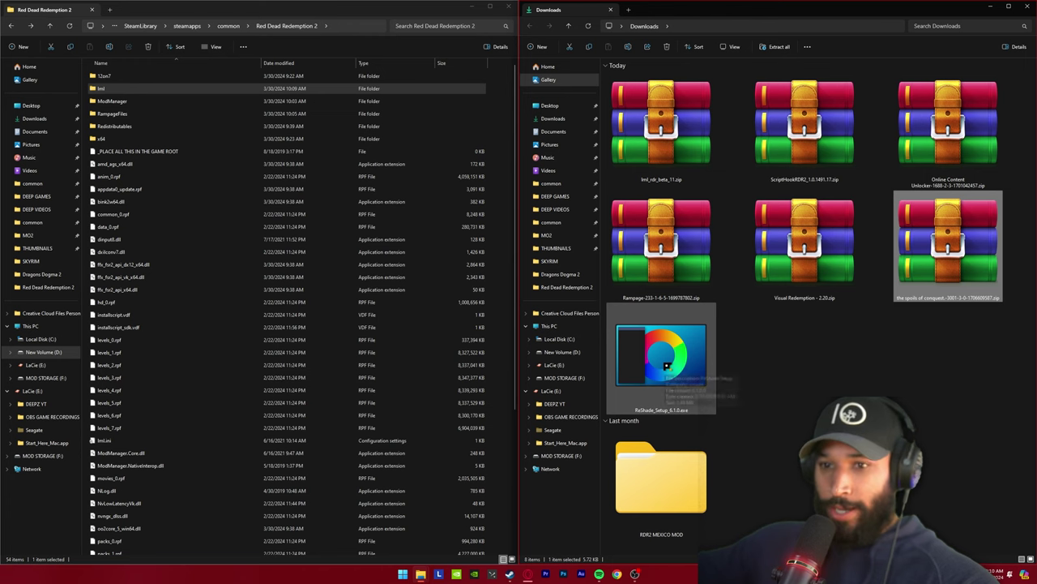
# Copy Visual Redemption 3.ini from the spoils of conquest archive into the main game folder and close the archive
pyautogui.doubleClick(952, 255)
pyautogui.click(607, 162)
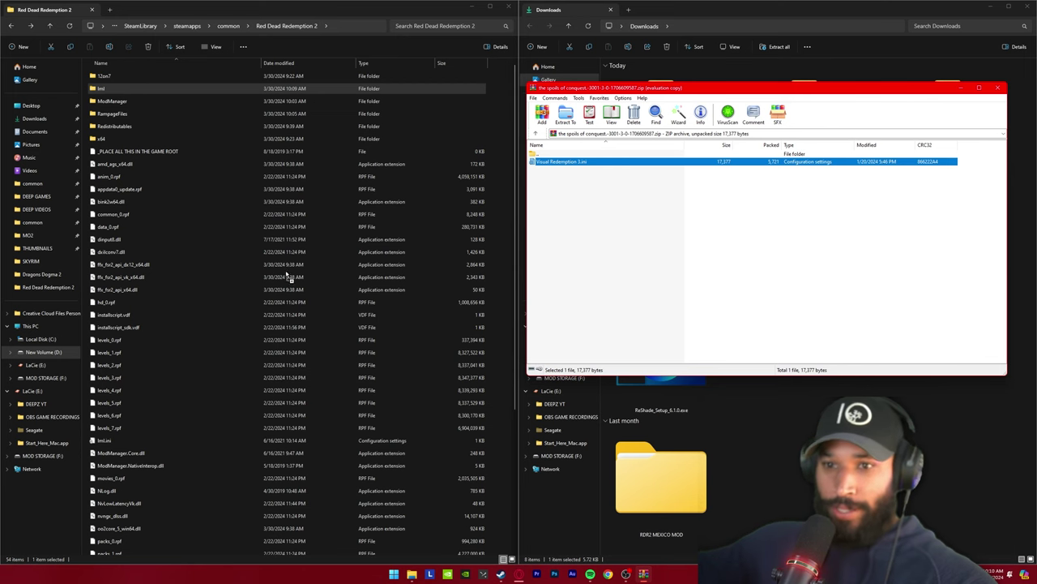
pyautogui.moveTo(191, 350); pyautogui.dragTo(189, 348)
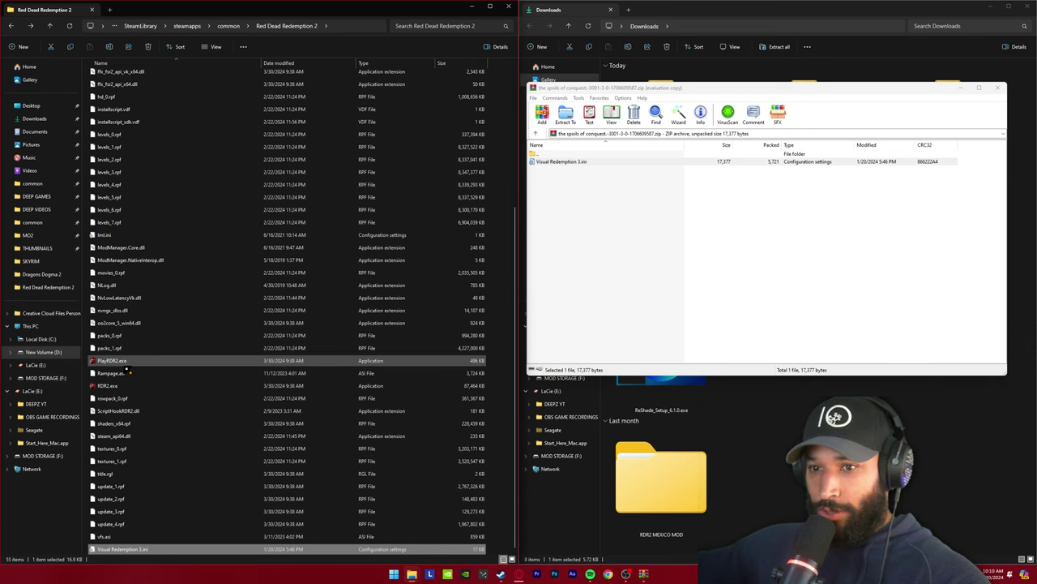
pyautogui.click(1002, 92)
# Run ReShade_Setup_6.1.0.exe, choose the Red Dead Redemption 2 (RDR2.exe) entry for the modded game, and set Vulkan as the rendering API
pyautogui.click(668, 365)
pyautogui.click(537, 307)
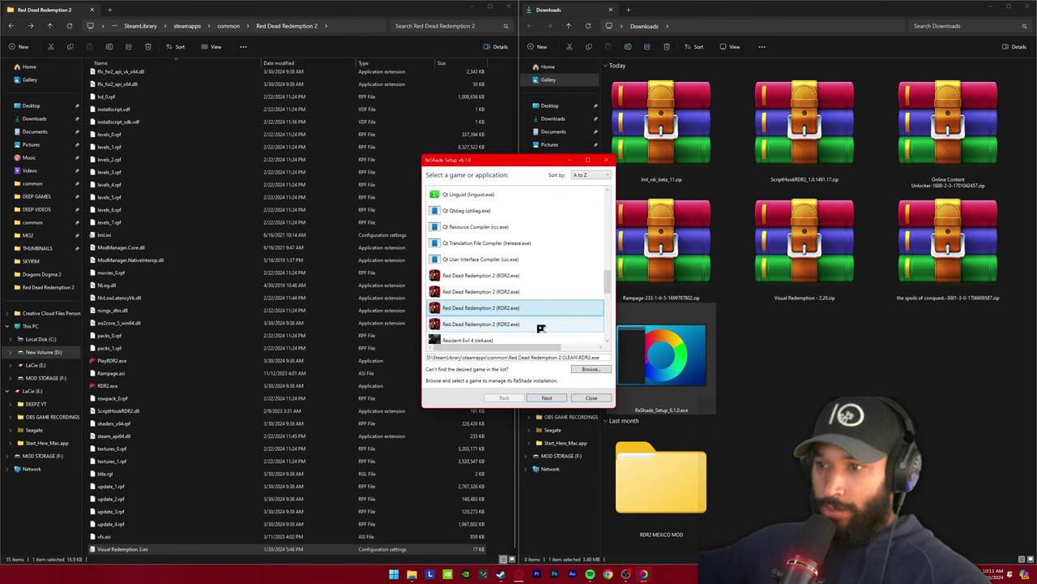
pyautogui.click(542, 323)
pyautogui.click(549, 398)
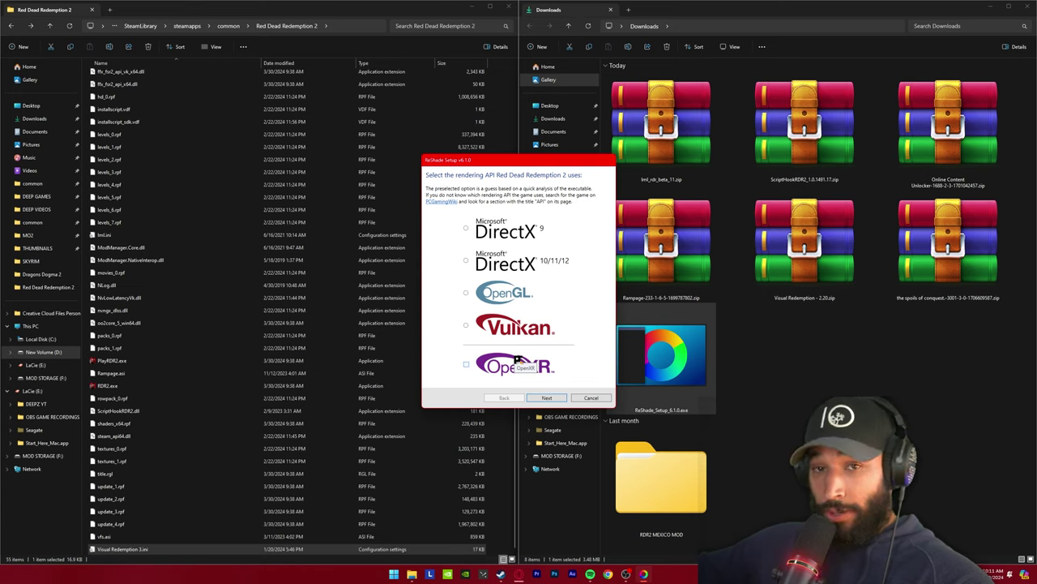
pyautogui.click(467, 327)
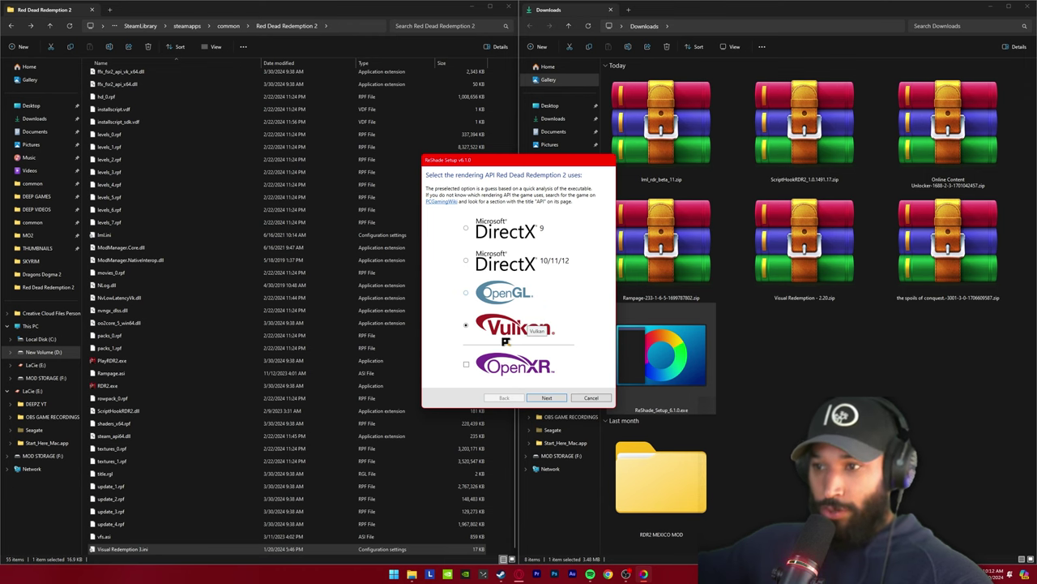
pyautogui.press('Return')
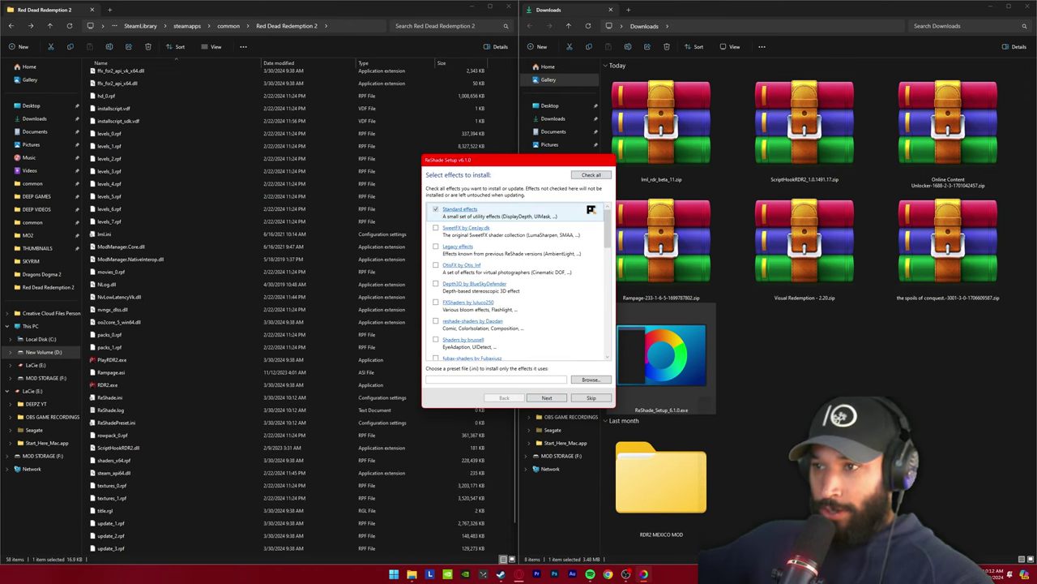
# Check all effect packages, install them without a preset file, and finish the ReShade setup
pyautogui.click(592, 175)
pyautogui.scroll(-3, 531, 234)
pyautogui.scroll(-5, 528, 234)
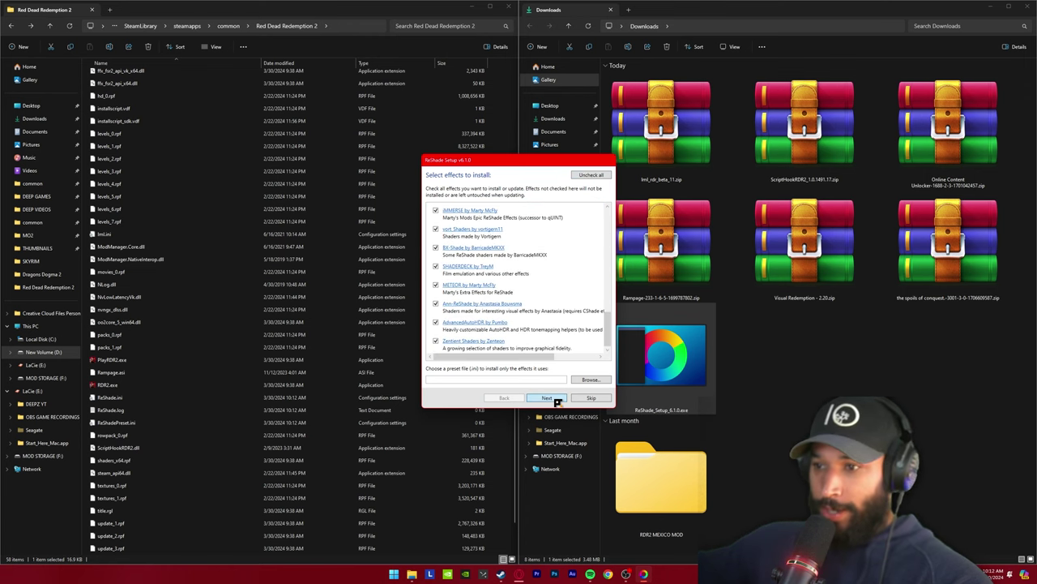
pyautogui.click(547, 398)
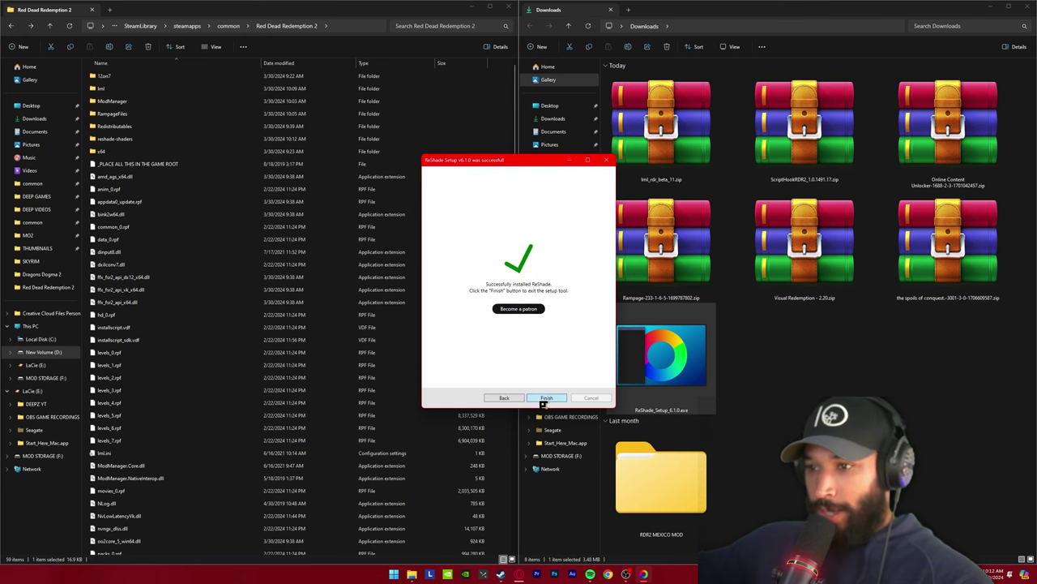
pyautogui.click(547, 398)
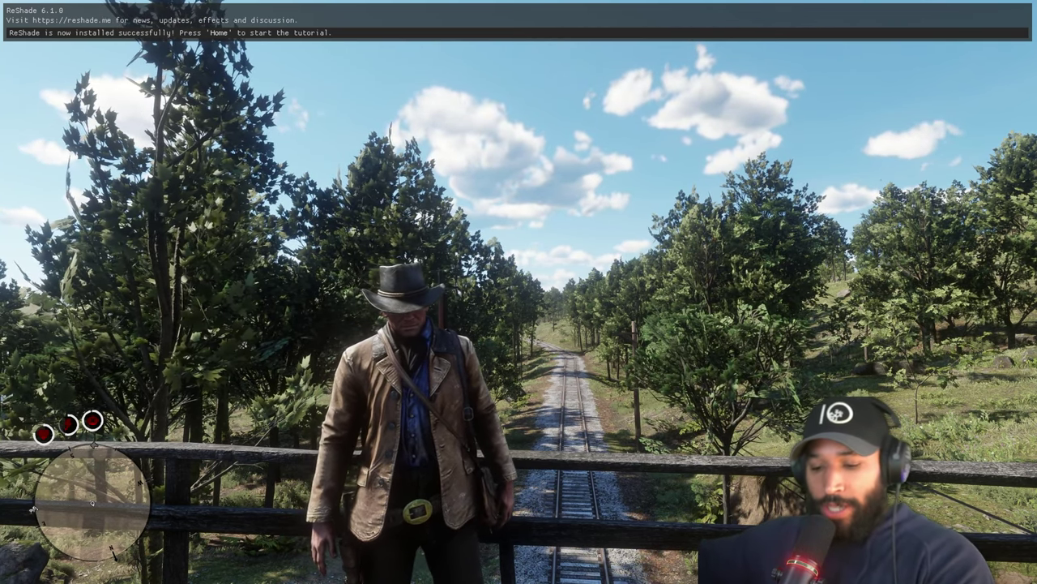
# Open the ReShade overlay, continue through the preset tutorial page and load Visual Redemption 3.ini as the active preset
pyautogui.press('Home')
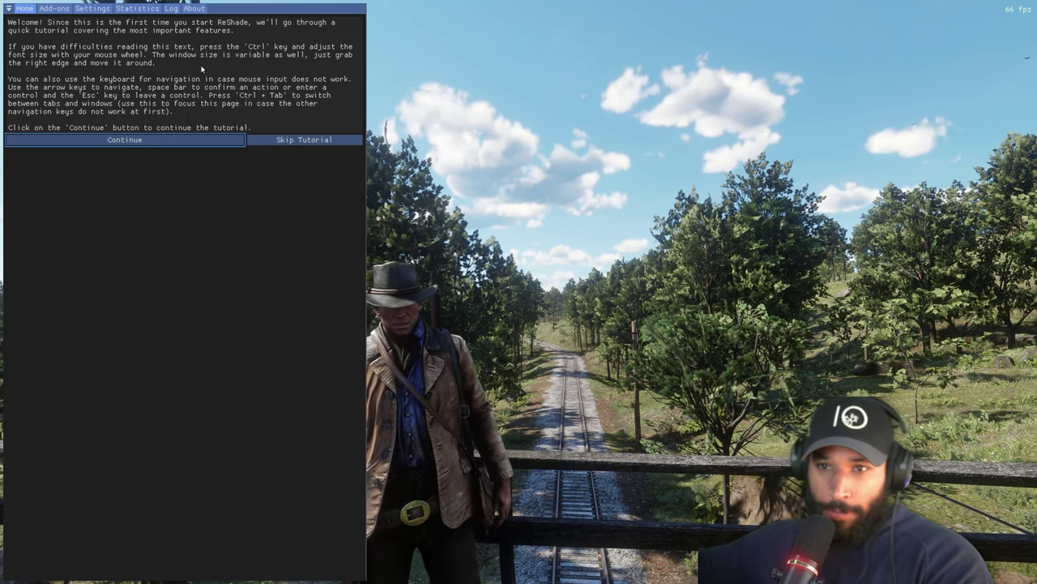
pyautogui.click(170, 140)
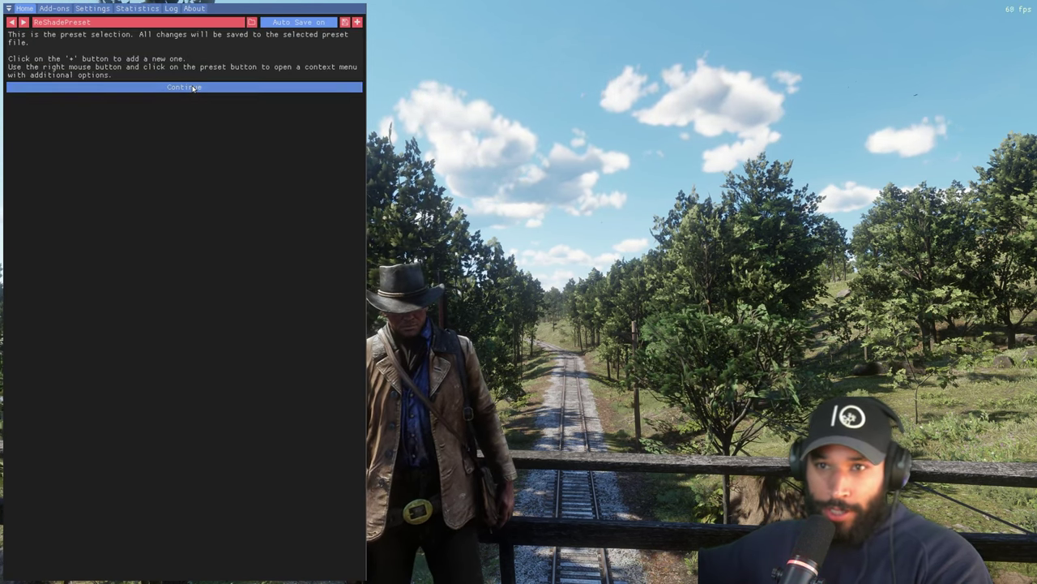
pyautogui.click(193, 87)
pyautogui.click(147, 25)
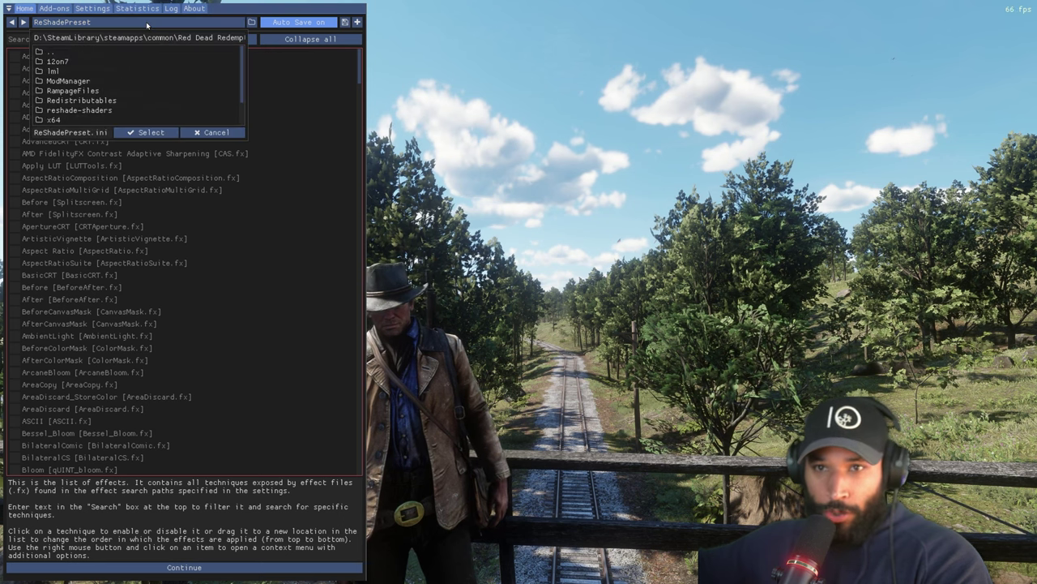
pyautogui.scroll(-1, 130, 72)
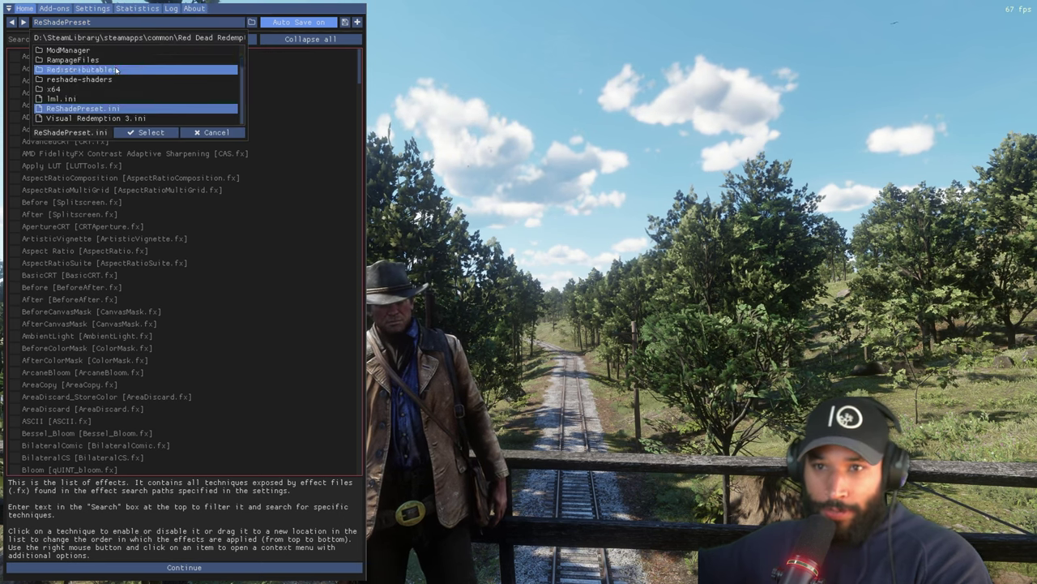
pyautogui.click(138, 119)
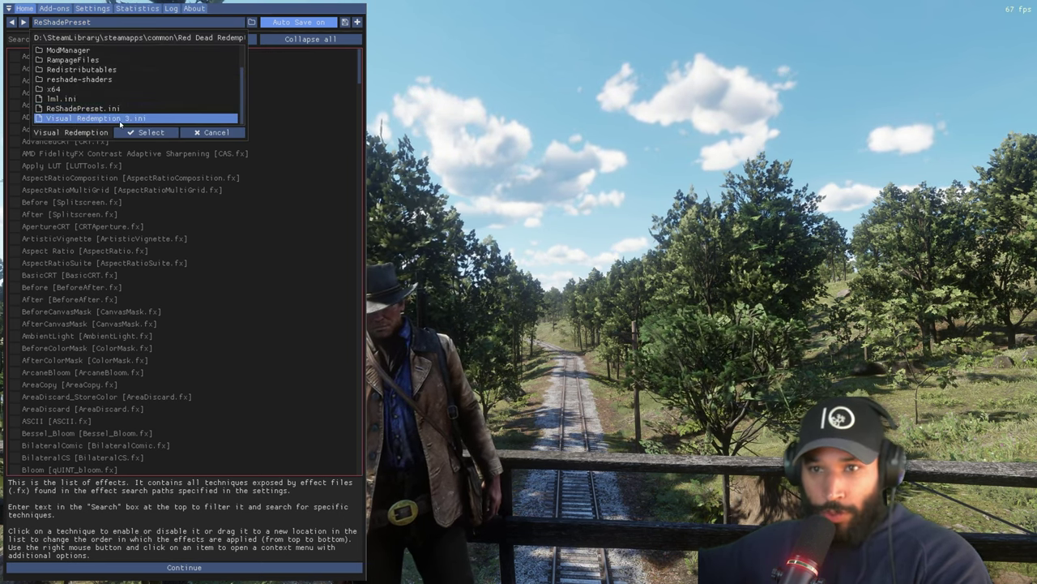
pyautogui.click(146, 132)
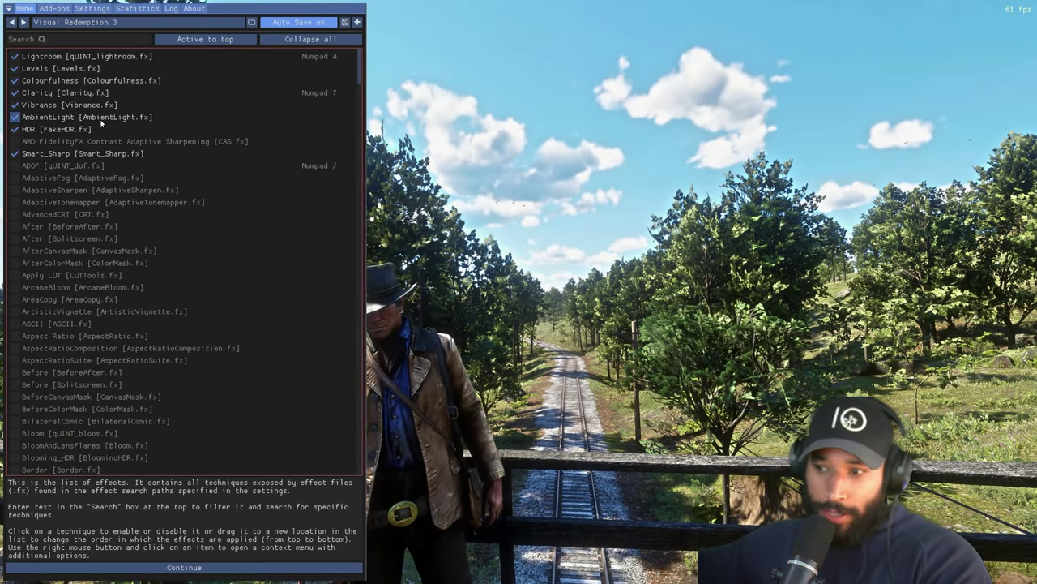
# Assign F10 as the effect toggle key in the ReShade settings
pyautogui.click(103, 10)
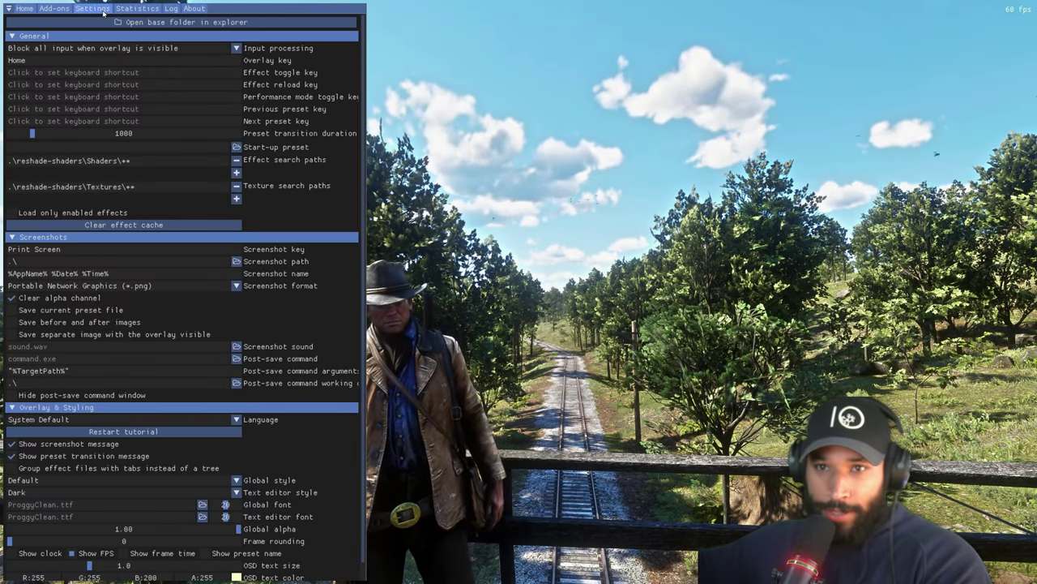
pyautogui.click(221, 75)
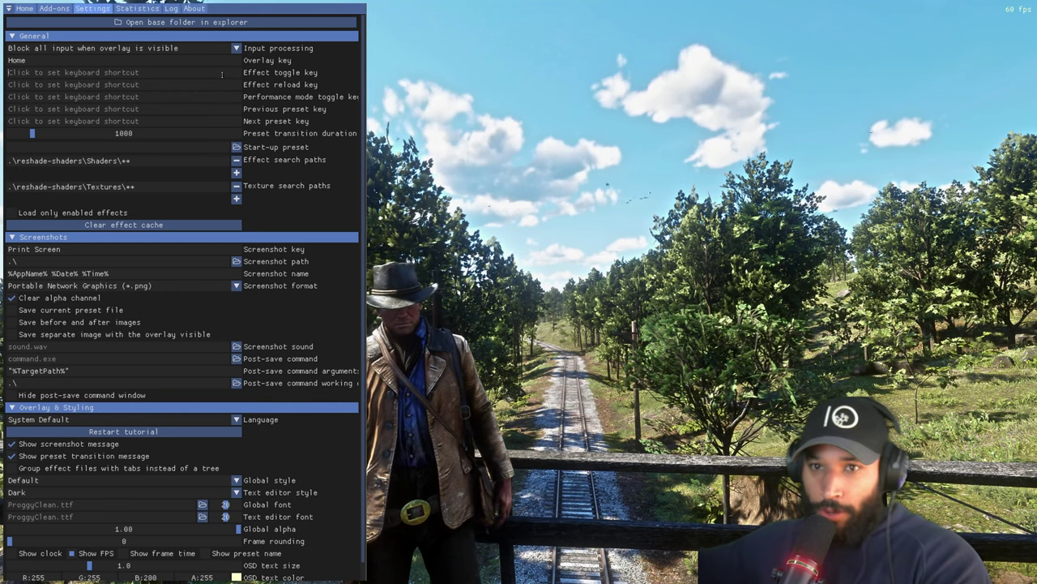
pyautogui.press('F10')
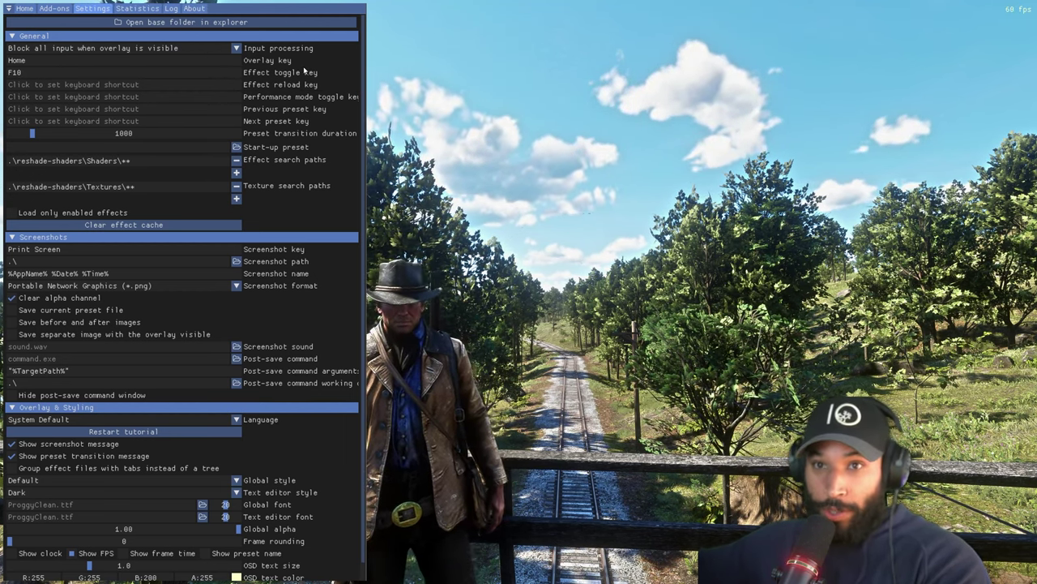
# Finish the ReShade tutorial from its home page and close the overlays to return to the game
pyautogui.click(27, 9)
pyautogui.click(218, 565)
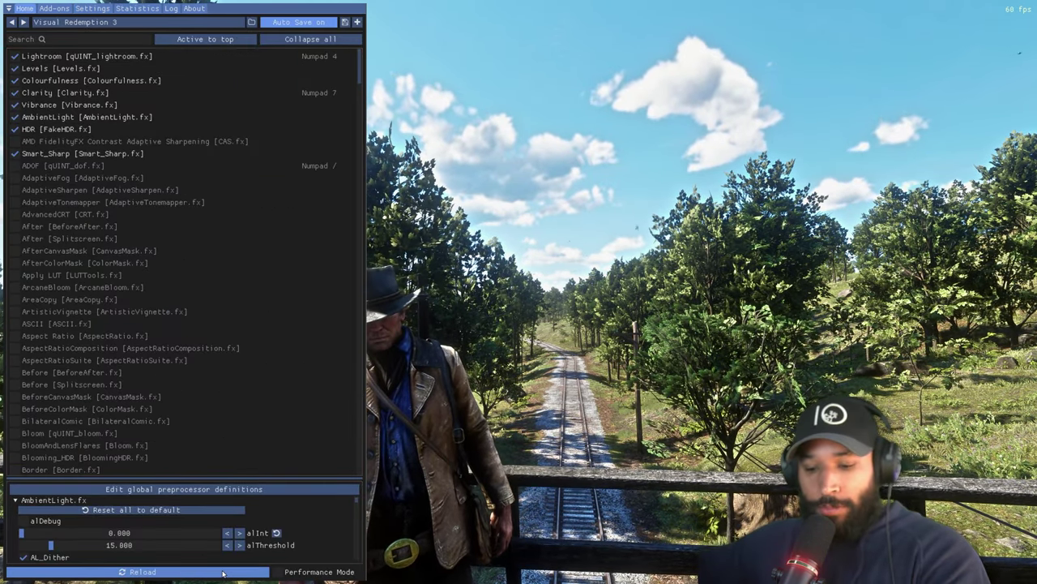
pyautogui.press('Home')
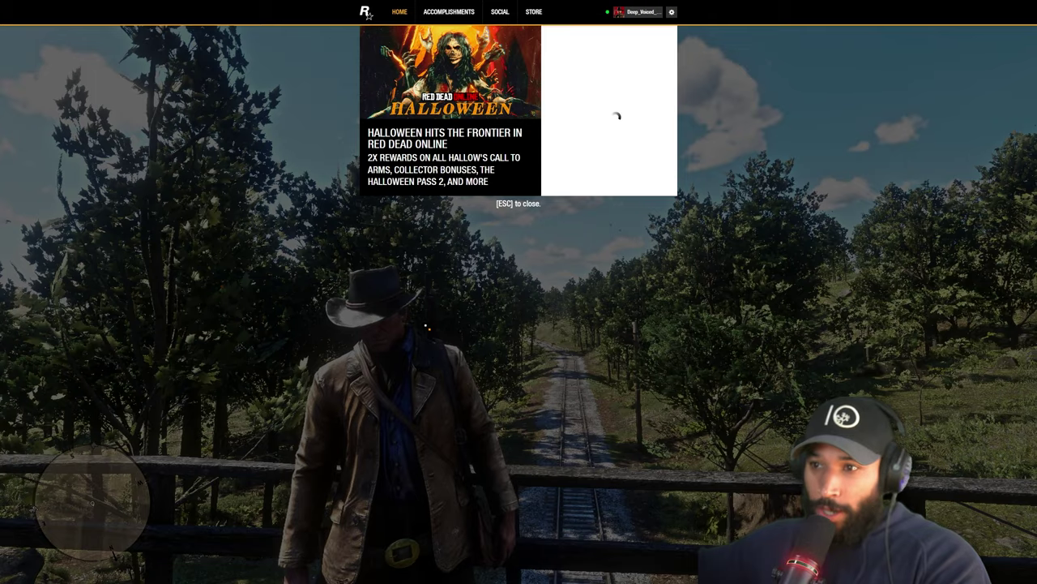
pyautogui.press('Escape')
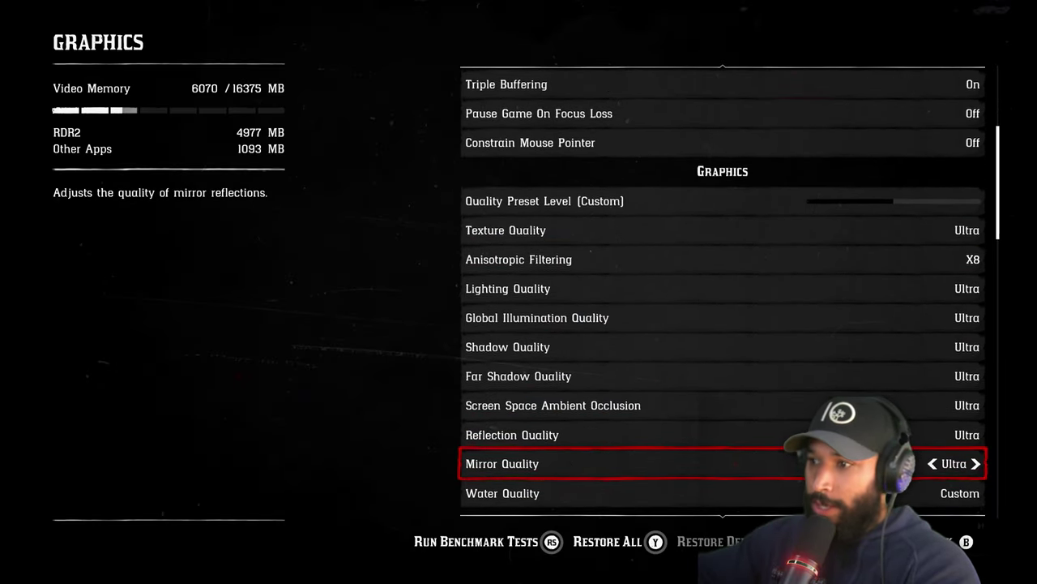
# Review the game's graphics quality and advanced settings down to the Graphics API option
pyautogui.press('Down')
pyautogui.press('Down')
pyautogui.press('Down')
pyautogui.press('Down')
pyautogui.press('Down')
pyautogui.press('Down')
pyautogui.press('Up')
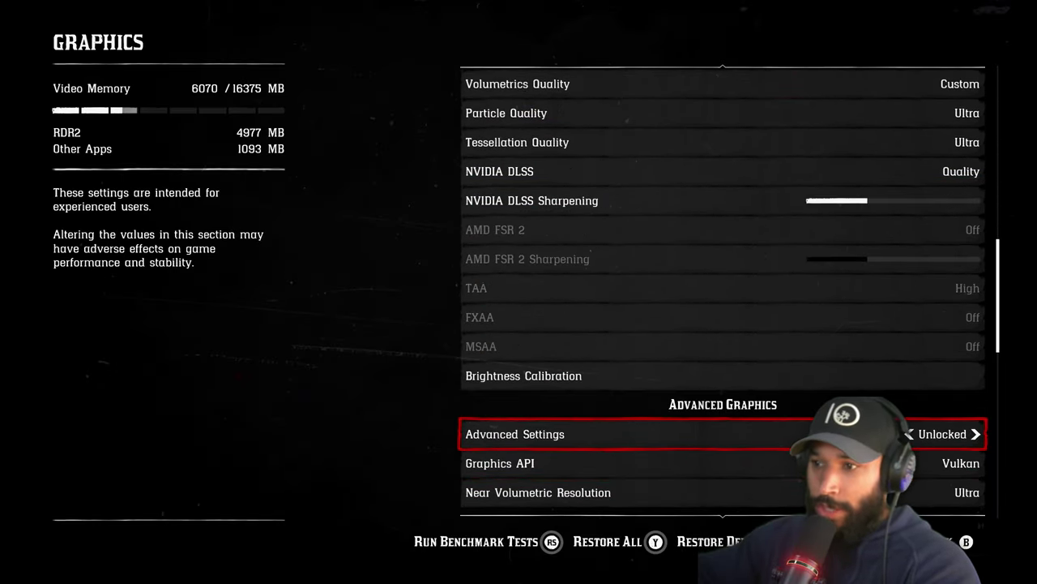
pyautogui.press('Down')
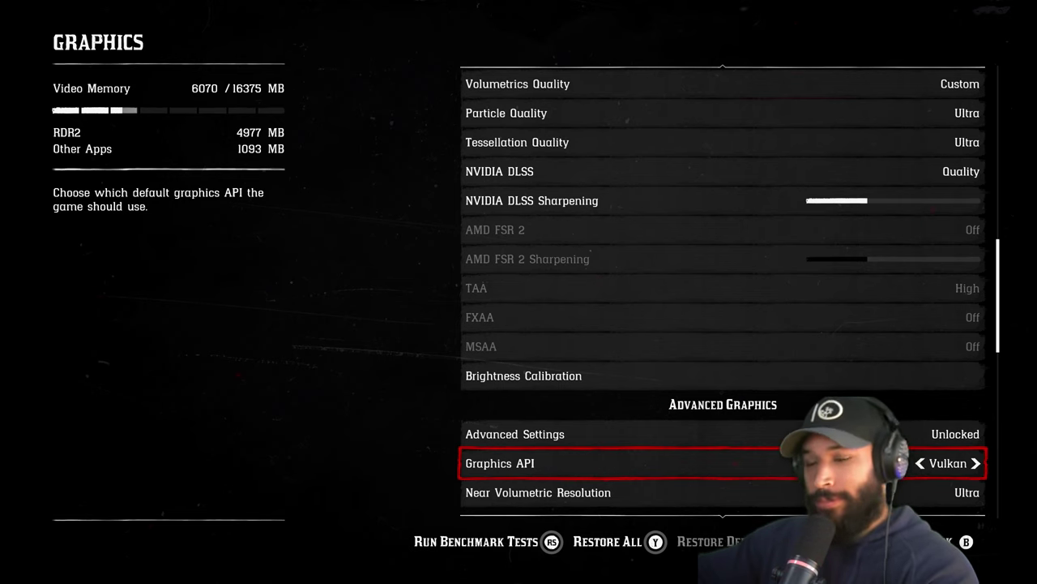
# Examine the full graphics settings list from the start, covering resolution, display options and each quality level
pyautogui.press('Home')
pyautogui.press('Down')
pyautogui.press('Down')
pyautogui.press('Down')
pyautogui.press('Down')
pyautogui.press('Down')
pyautogui.press('Down')
pyautogui.press('Down')
pyautogui.press('Down')
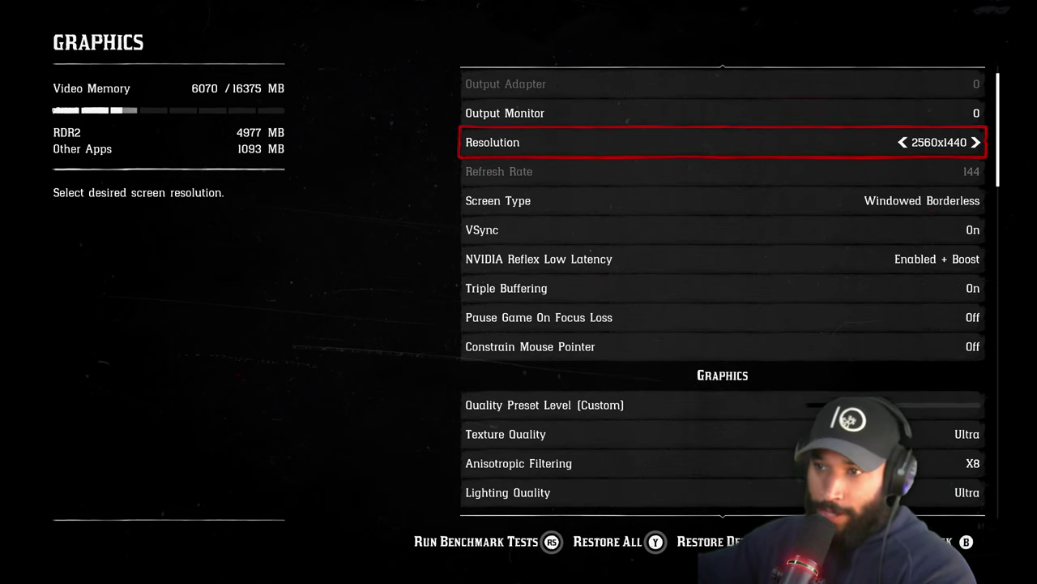
pyautogui.press('Down')
pyautogui.press('Down')
pyautogui.press('Down')
pyautogui.press('Down')
pyautogui.press('Down')
pyautogui.press('Down')
pyautogui.press('Down')
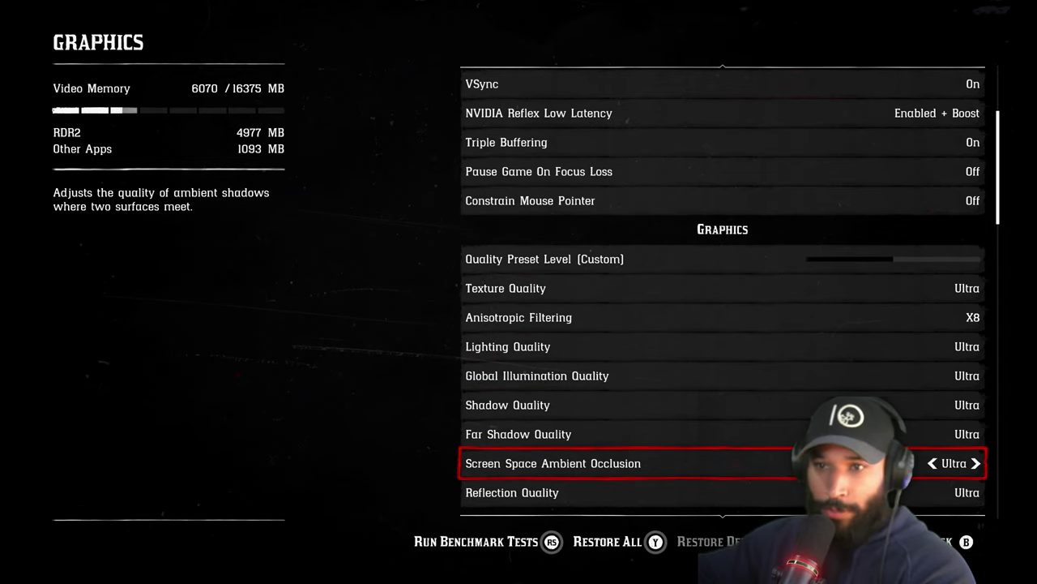
pyautogui.press('Down')
pyautogui.press('Down')
pyautogui.press('Down')
pyautogui.press('Down')
pyautogui.press('Down')
pyautogui.press('Down')
pyautogui.press('Down')
pyautogui.press('Down')
pyautogui.press('Down')
pyautogui.press('Down')
pyautogui.press('Down')
pyautogui.press('Down')
pyautogui.press('Down')
pyautogui.press('Down')
pyautogui.press('Down')
pyautogui.press('Down')
pyautogui.press('Down')
pyautogui.press('Down')
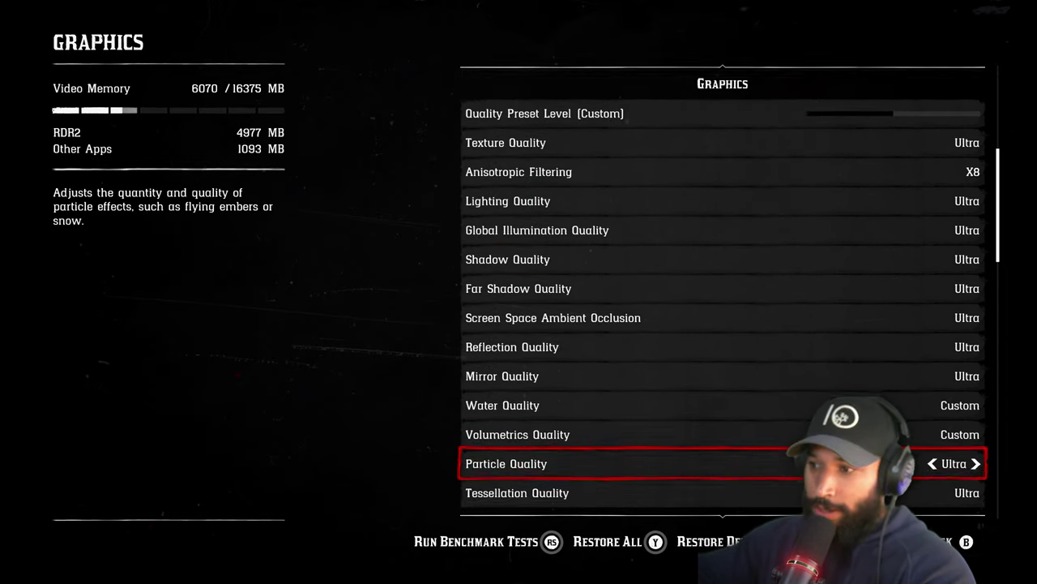
pyautogui.press('Down')
pyautogui.press('Down')
pyautogui.press('Down')
pyautogui.press('Down')
pyautogui.press('Down')
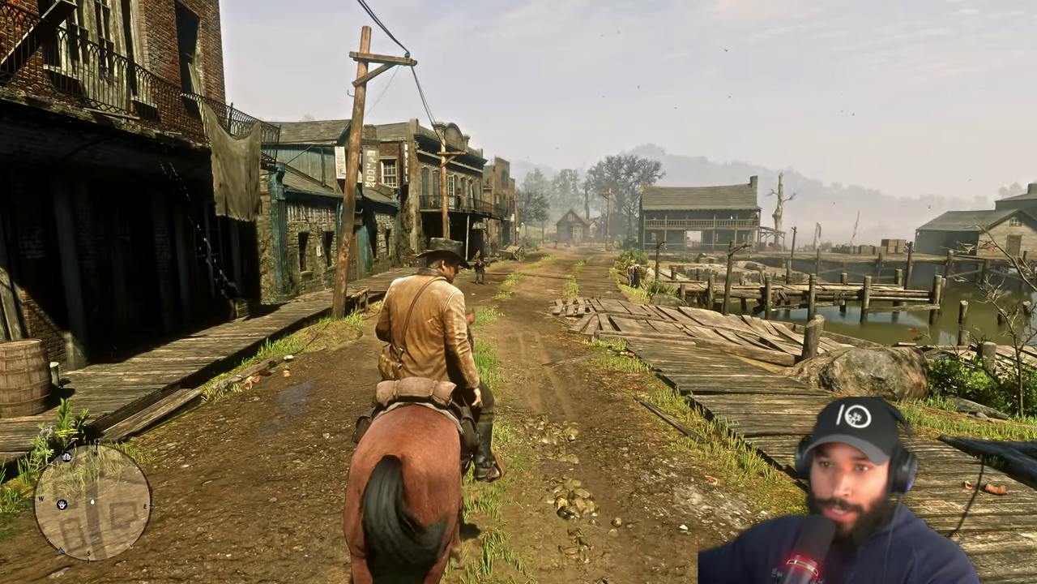
# Open the Rampage trainer and bring up the Shops and Services list of teleport locations
pyautogui.press('F5')
pyautogui.press('Down')
pyautogui.press('Down')
pyautogui.press('Down')
pyautogui.press('Down')
pyautogui.press('Down')
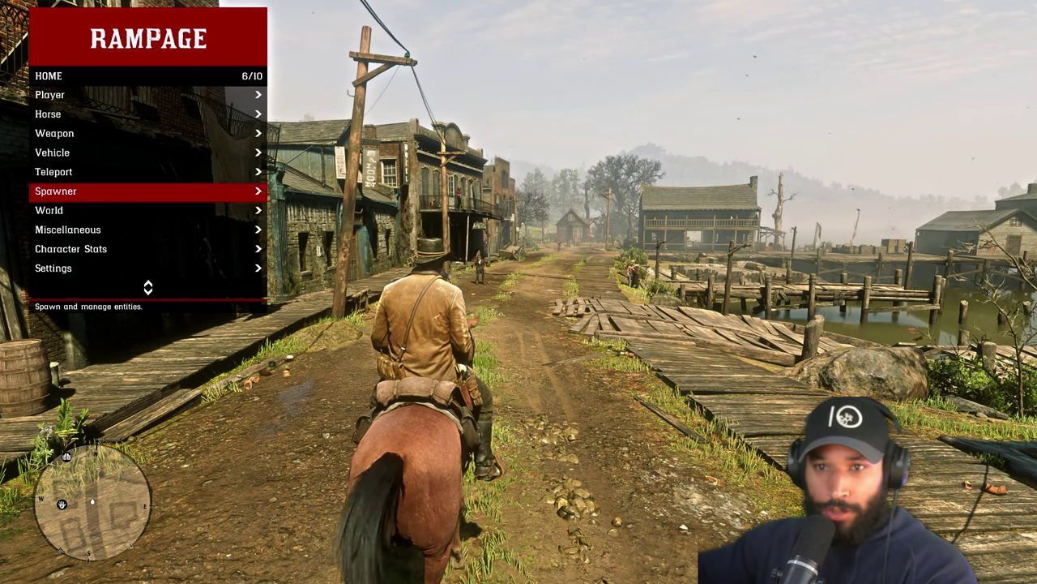
pyautogui.press('Up')
pyautogui.press('Up')
pyautogui.press('Down')
pyautogui.press('Return')
pyautogui.press('Down')
pyautogui.press('Down')
pyautogui.press('Down')
pyautogui.press('Down')
pyautogui.press('Down')
pyautogui.press('Down')
pyautogui.press('Down')
pyautogui.press('Down')
pyautogui.press('Return')
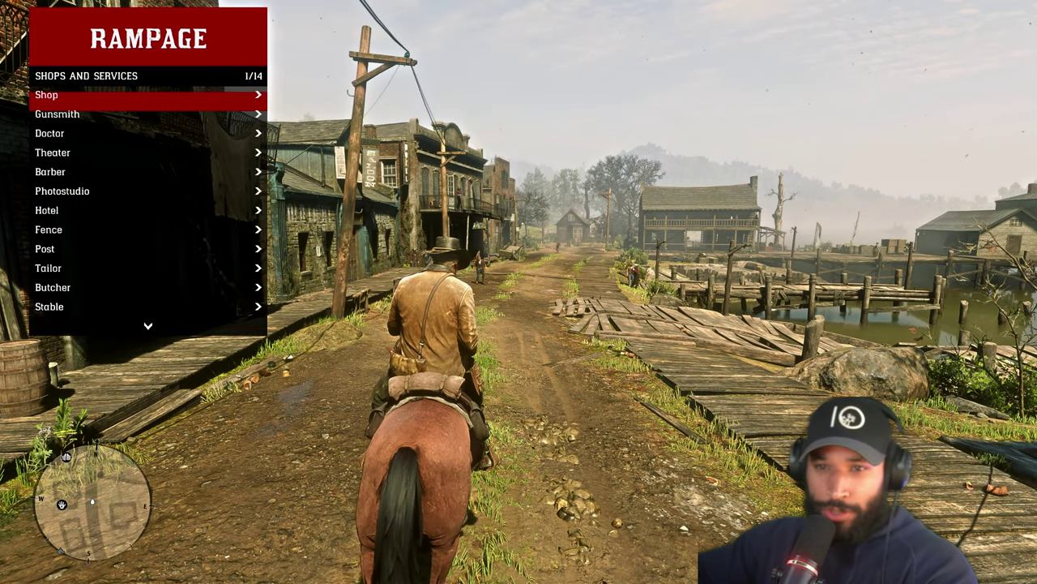
# Teleport to the Saint Denis trapper and close the trainer
pyautogui.press('Up')
pyautogui.press('Return')
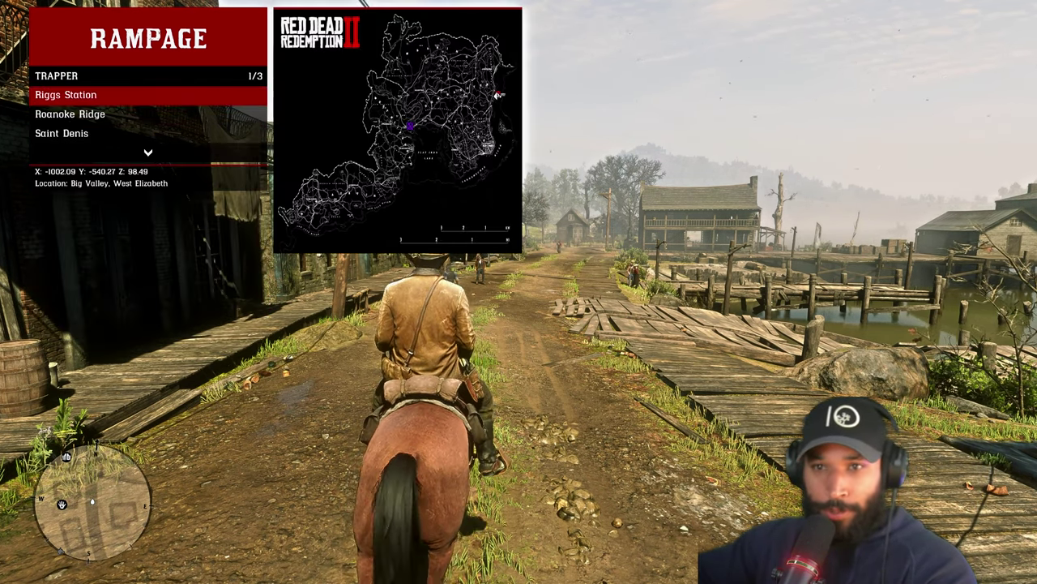
pyautogui.press('Up')
pyautogui.press('Return')
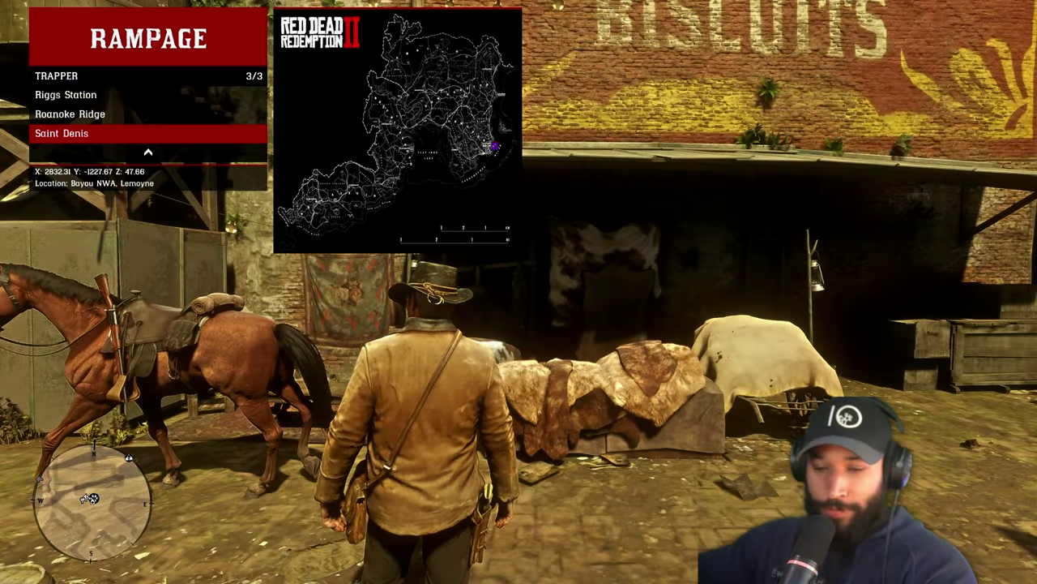
pyautogui.press('F5')
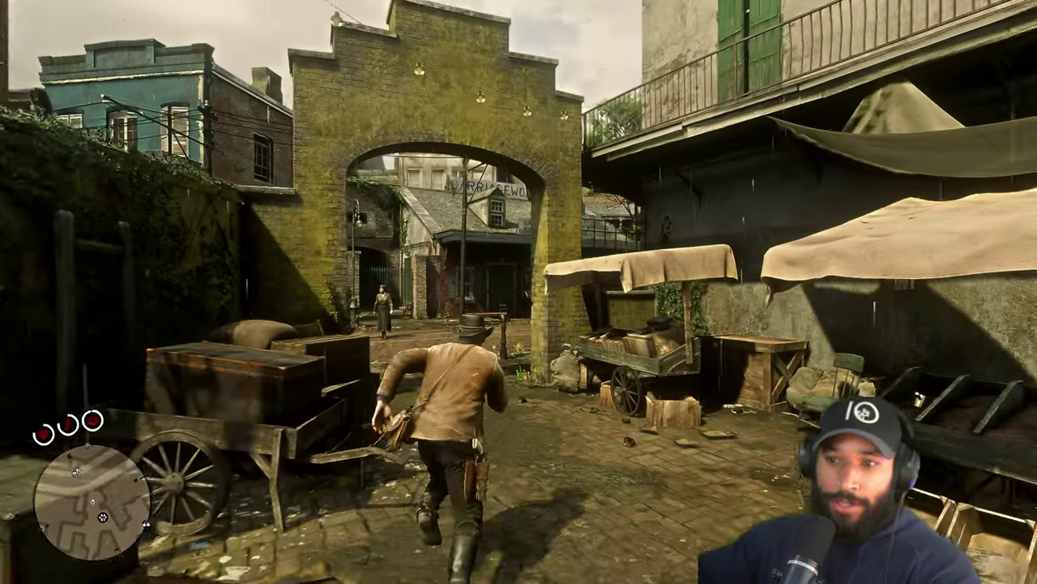
# Walk around the Saint Denis market near the trapper to view the modded visuals in game
pyautogui.press('w')
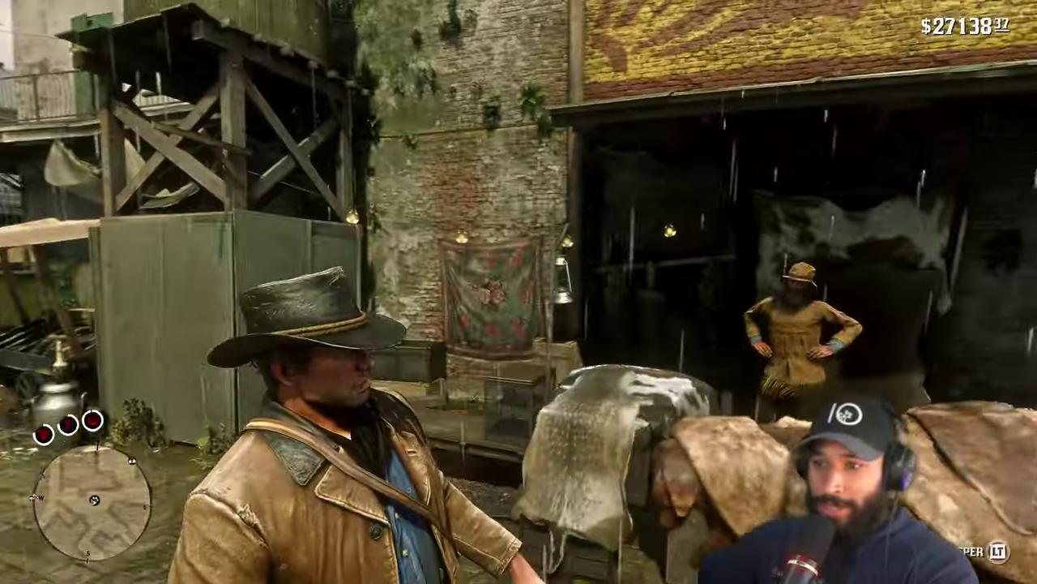
pyautogui.press('w')
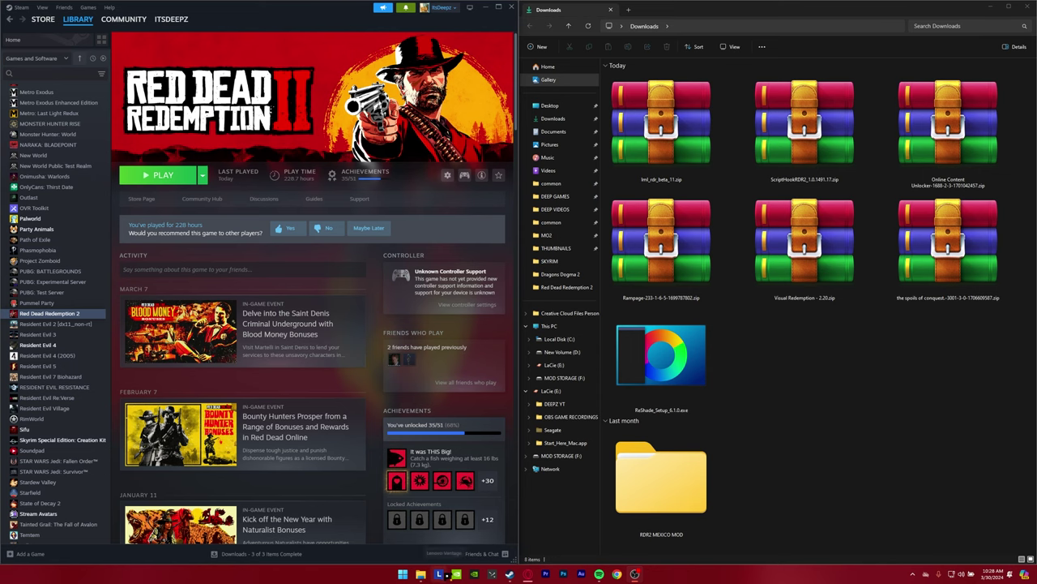
# Switch to Lenovo Vantage and open the Thermal Mode options under Legion Edge
pyautogui.click(439, 573)
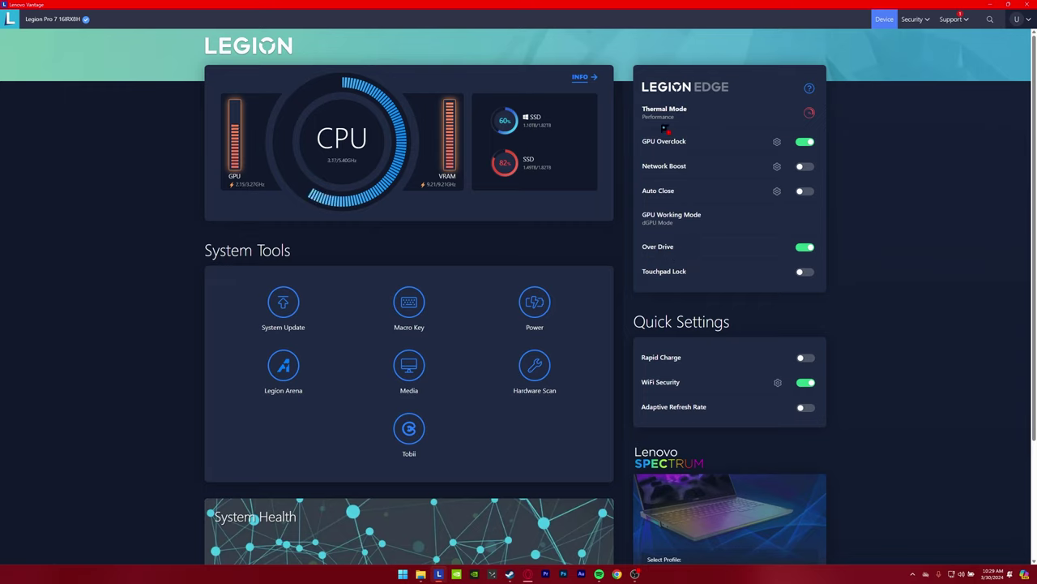
pyautogui.click(710, 123)
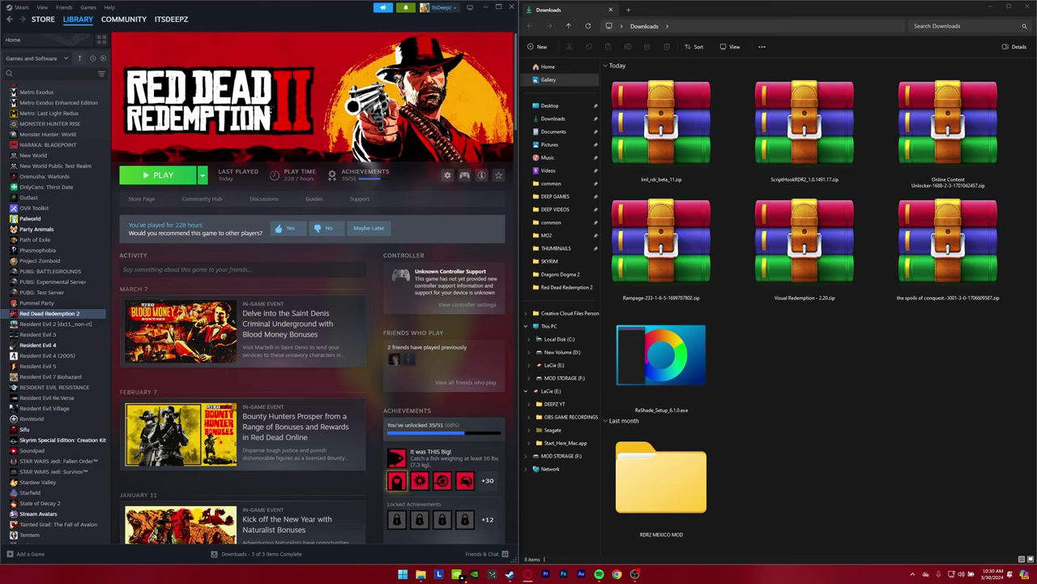
# Switch to the NVIDIA Control Panel and open the global Manage 3D Settings page
pyautogui.click(456, 574)
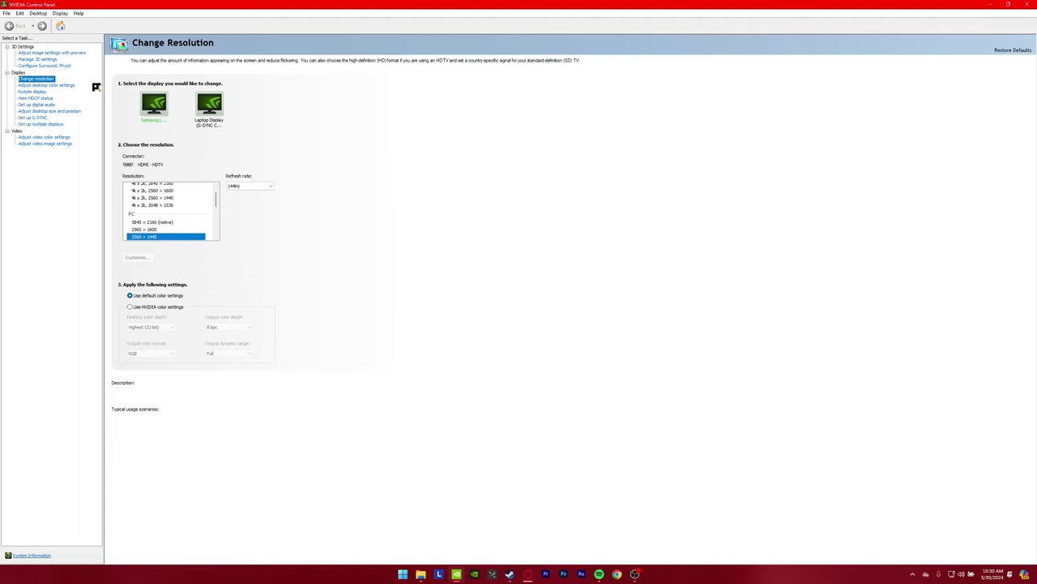
pyautogui.click(44, 53)
pyautogui.click(42, 61)
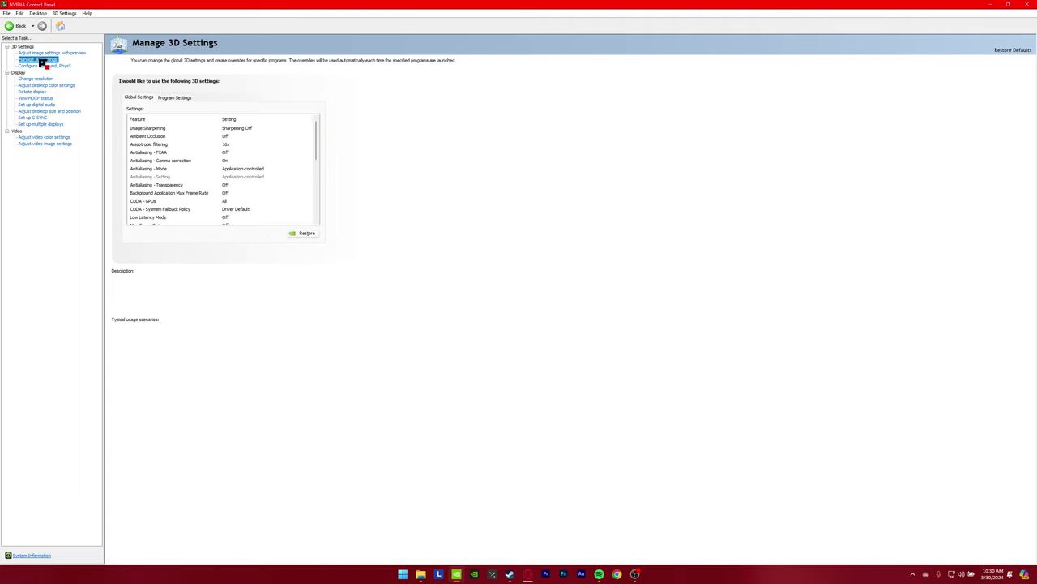